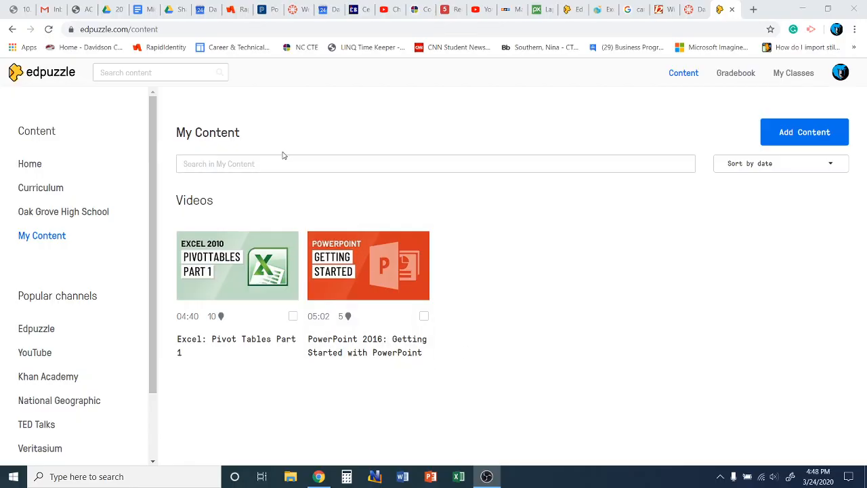
Step: Go from the Edpuzzle home page back to My Content, then open a new Google tab
{"action": "left_click", "coordinate": [50, 79]}
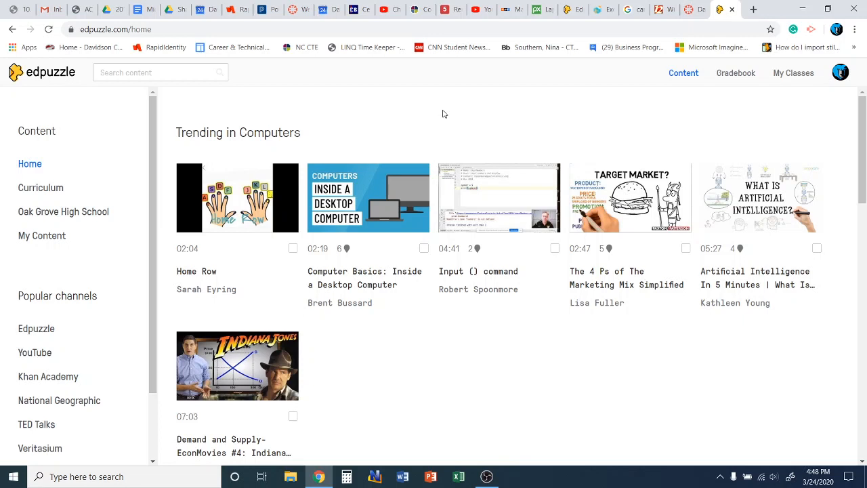
{"action": "left_click", "coordinate": [42, 235]}
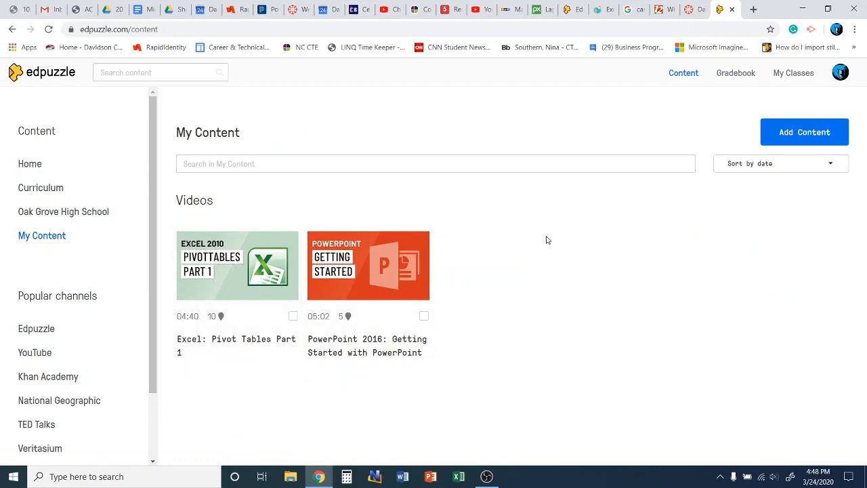
{"action": "left_click", "coordinate": [144, 73]}
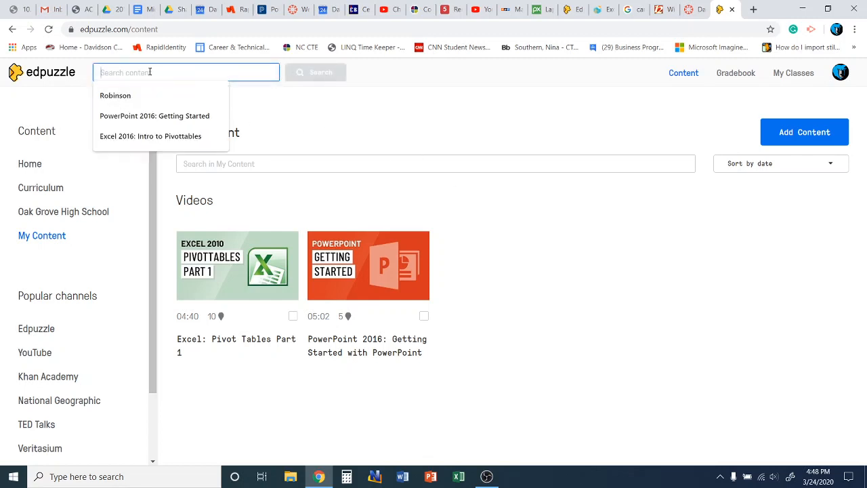
{"action": "left_click", "coordinate": [754, 9]}
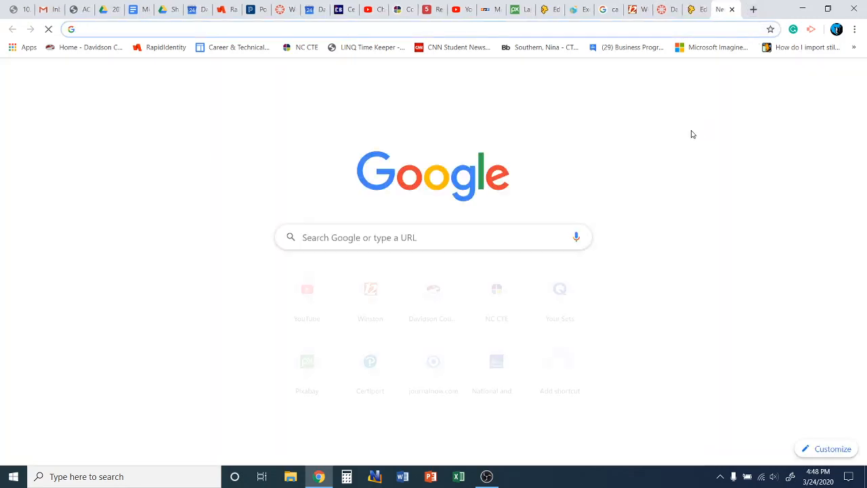
Step: Search Google for gcflearnfree and open GCFGlobal's Office 2016 topics page
{"action": "type", "text": "gcf"}
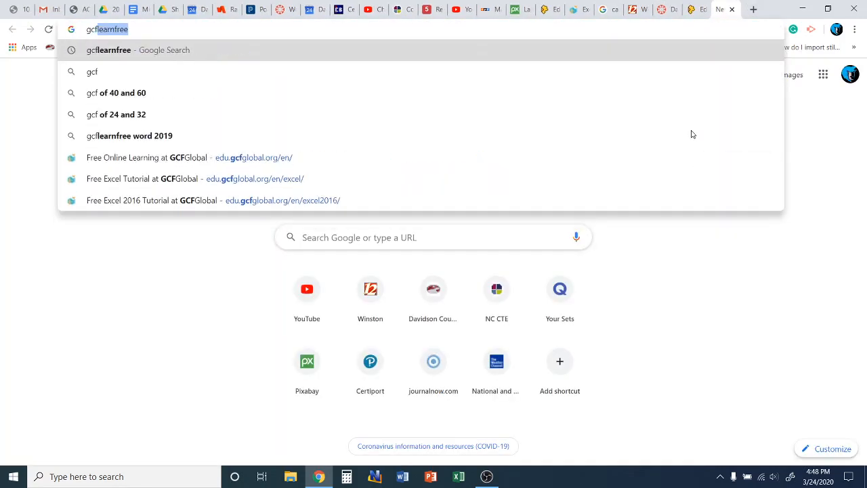
{"action": "key", "text": "Return"}
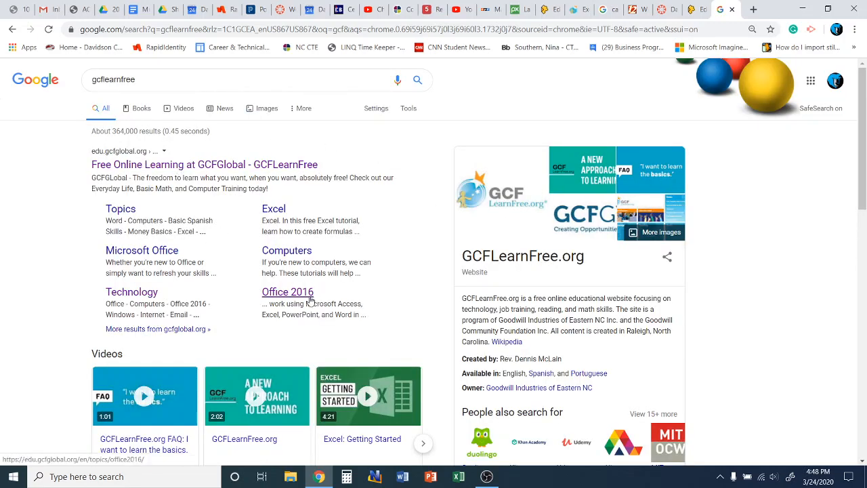
{"action": "left_click", "coordinate": [288, 293]}
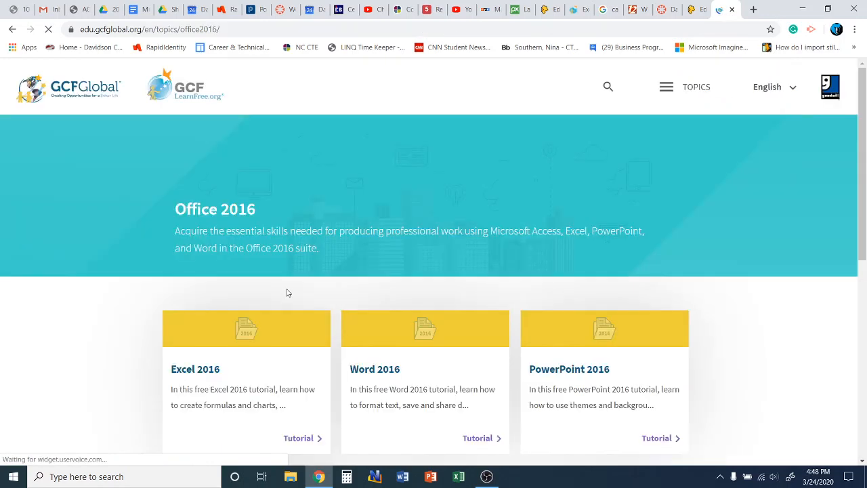
Step: Open the PowerPoint 2016 tutorial, browse its lesson list, and return to Edpuzzle
{"action": "scroll", "coordinate": [187, 303], "scroll_direction": "down", "scroll_amount": 3}
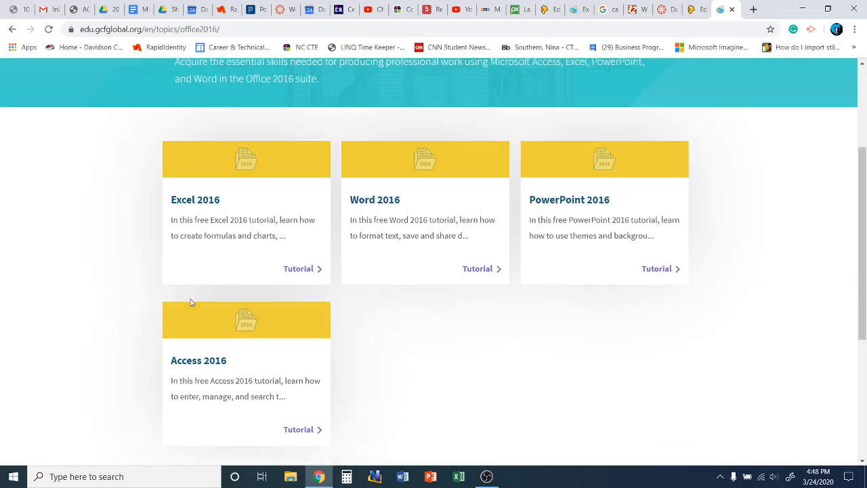
{"action": "left_click", "coordinate": [584, 203]}
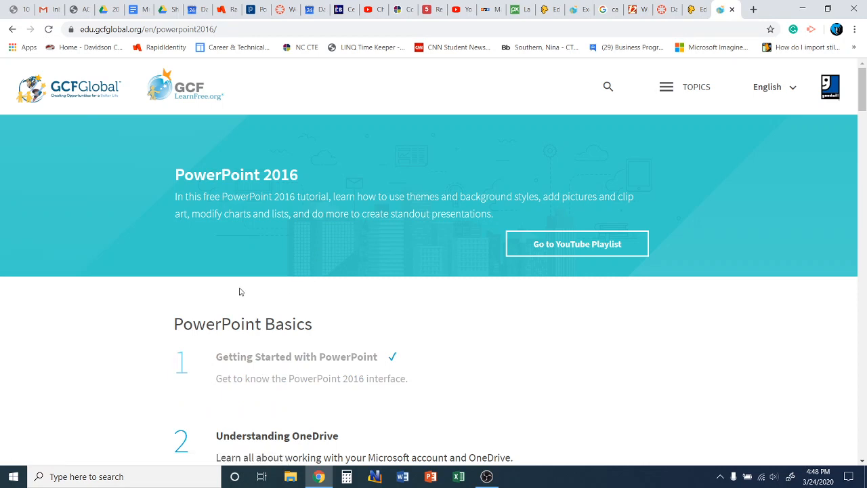
{"action": "scroll", "coordinate": [108, 248], "scroll_direction": "down", "scroll_amount": 3}
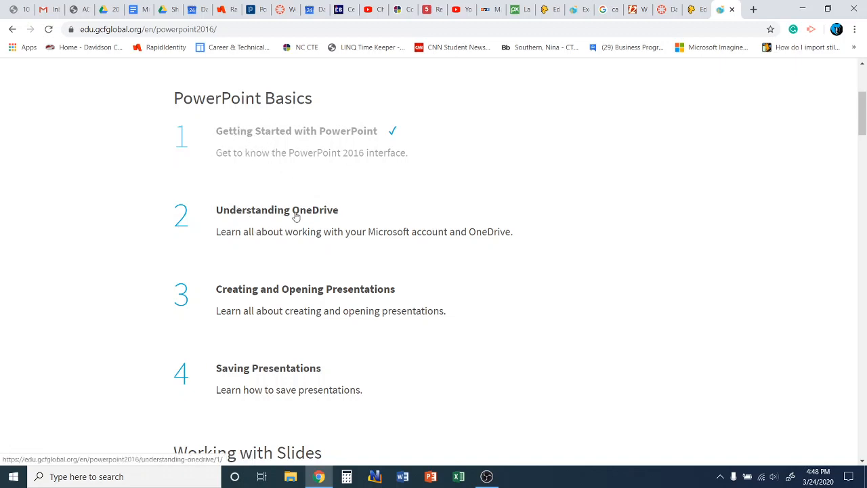
{"action": "scroll", "coordinate": [296, 217], "scroll_direction": "down", "scroll_amount": 2}
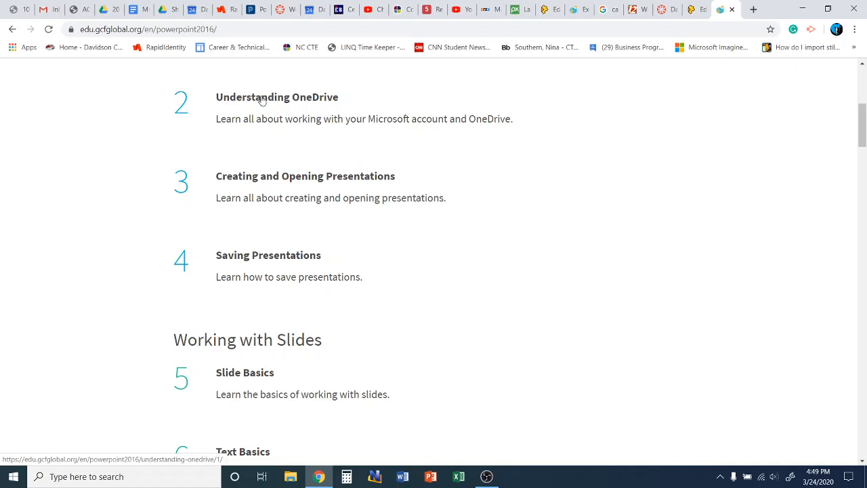
{"action": "scroll", "coordinate": [262, 100], "scroll_direction": "up", "scroll_amount": 1}
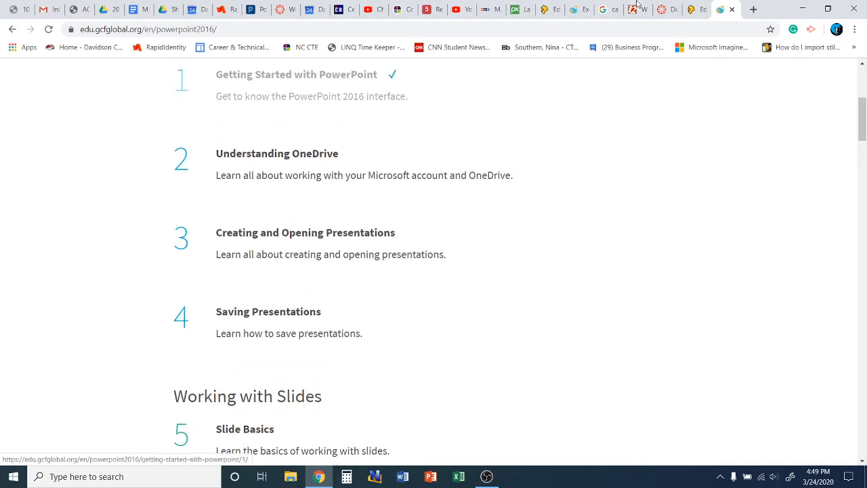
{"action": "left_click", "coordinate": [694, 13]}
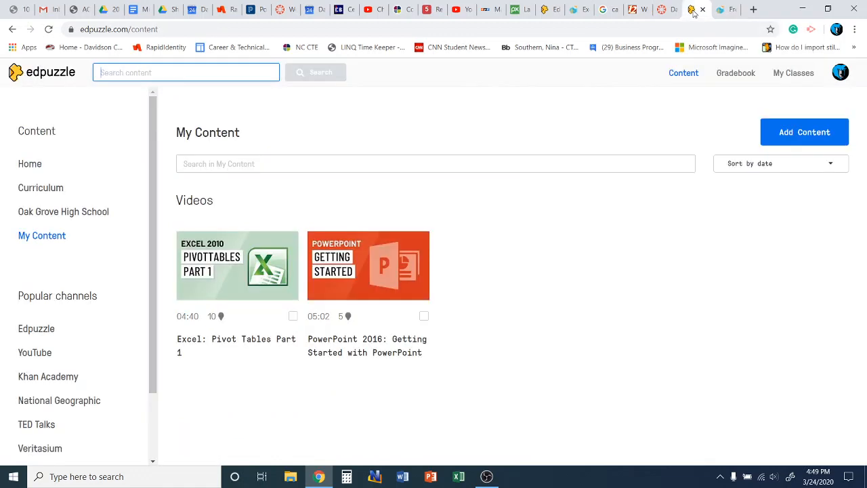
Step: Start typing the PowerPoint lesson title into Edpuzzle's content search
{"action": "left_click", "coordinate": [174, 77]}
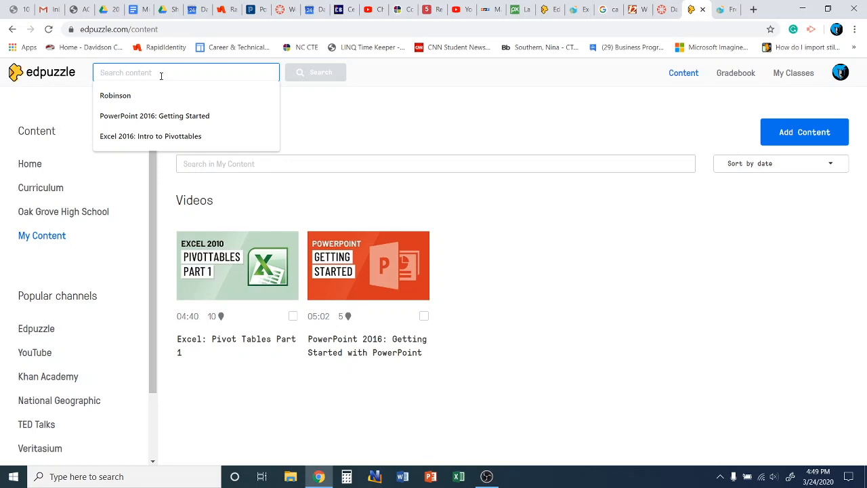
{"action": "type", "text": "d"}
{"action": "key", "text": "BackSpace"}
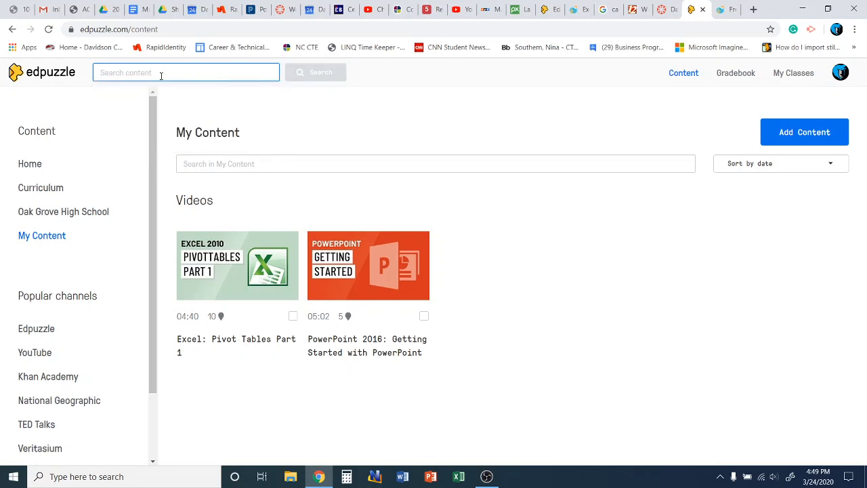
{"action": "type", "text": "PowerPoint 2016:"}
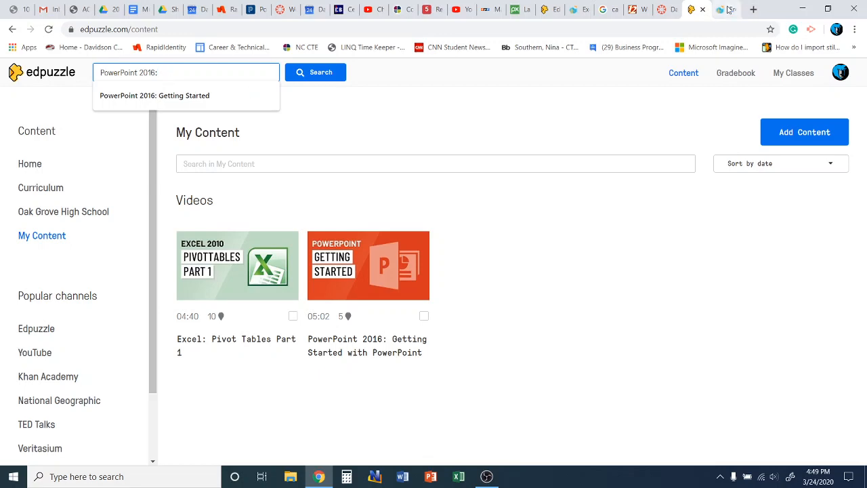
Step: Open GCFGlobal's Understanding OneDrive lesson, then return to Edpuzzle
{"action": "key", "text": "ctrl+Tab"}
{"action": "left_click", "coordinate": [303, 160]}
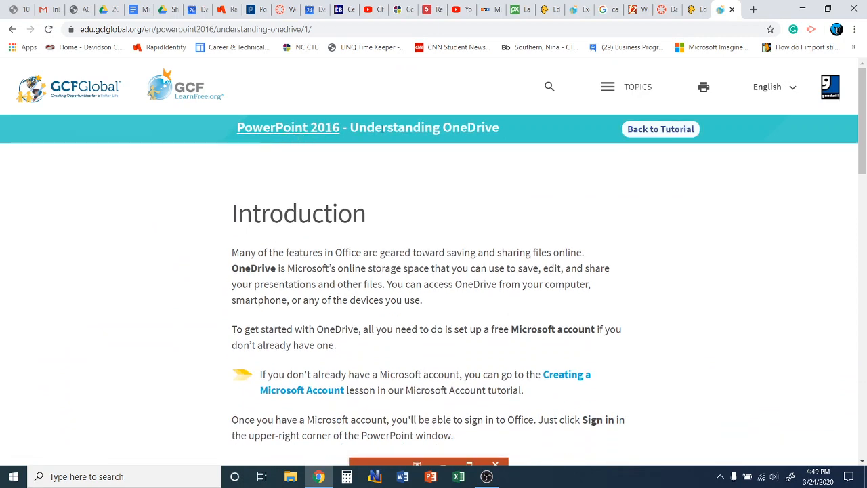
{"action": "left_click", "coordinate": [692, 11]}
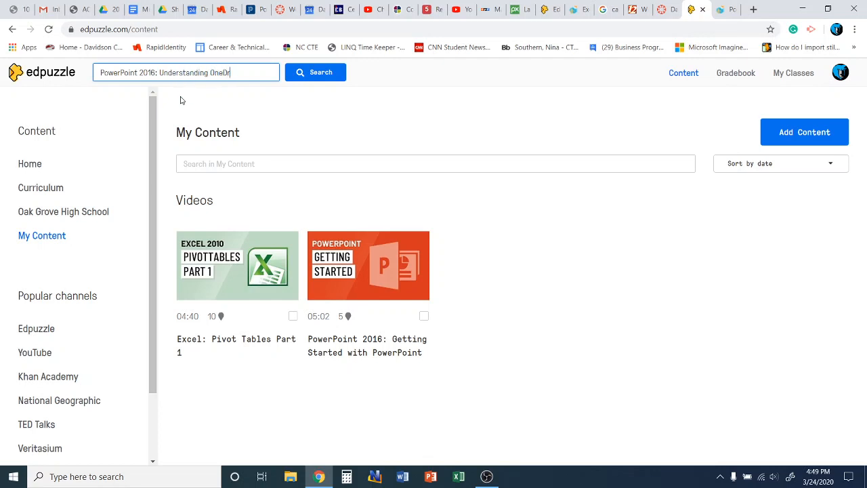
Step: Run the search for 'PowerPoint 2016: Understanding OneDrive' and review the matching videos
{"action": "key", "text": "Return"}
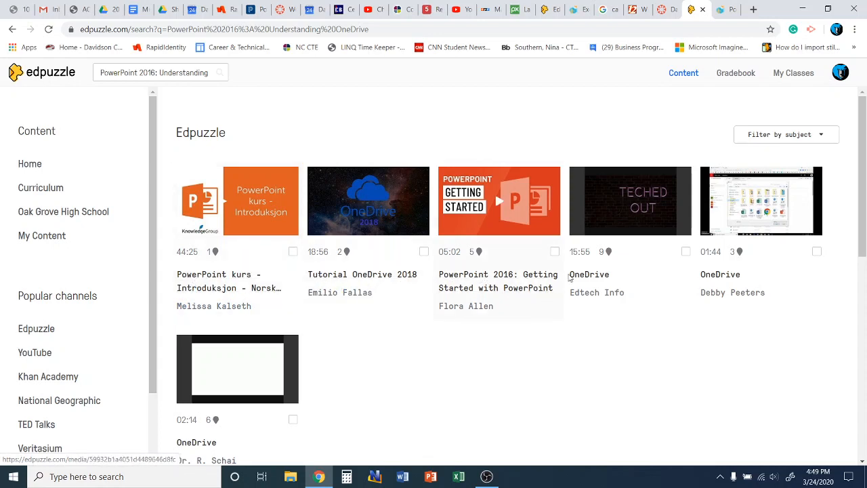
{"action": "scroll", "coordinate": [542, 340], "scroll_direction": "down", "scroll_amount": 3}
{"action": "scroll", "coordinate": [527, 343], "scroll_direction": "up", "scroll_amount": 2}
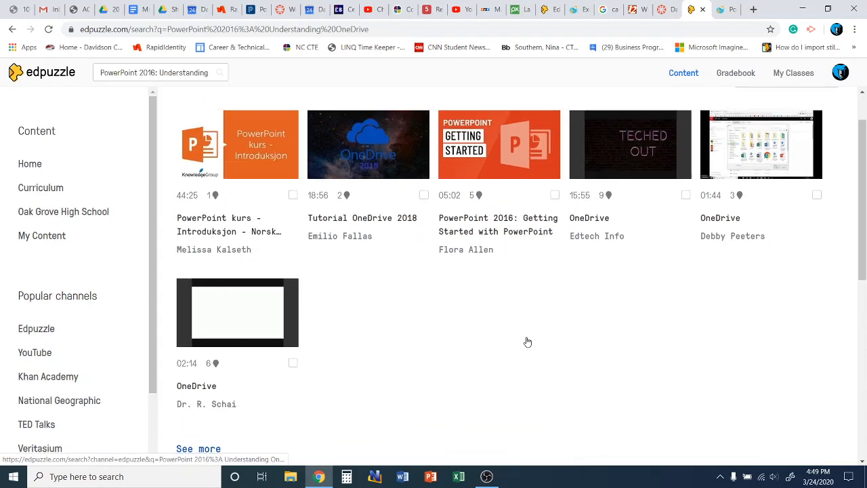
{"action": "scroll", "coordinate": [324, 266], "scroll_direction": "down", "scroll_amount": 5}
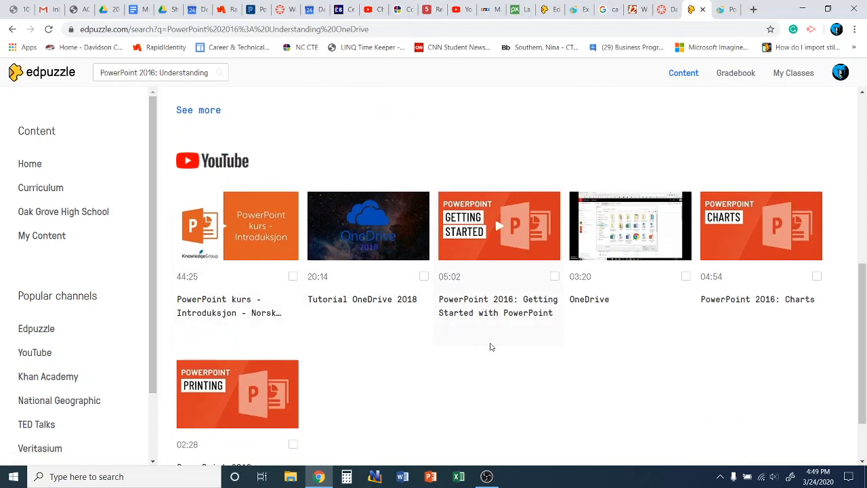
{"action": "scroll", "coordinate": [502, 348], "scroll_direction": "down", "scroll_amount": 1}
{"action": "scroll", "coordinate": [504, 348], "scroll_direction": "up", "scroll_amount": 6}
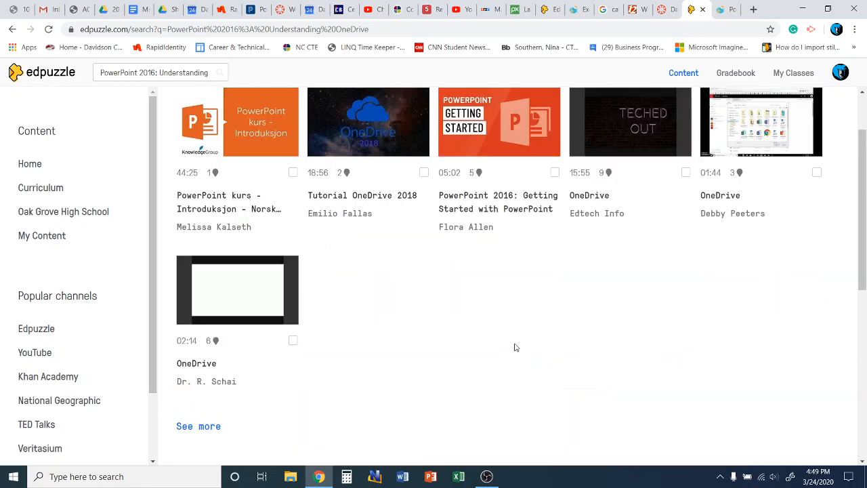
{"action": "left_click", "coordinate": [724, 9]}
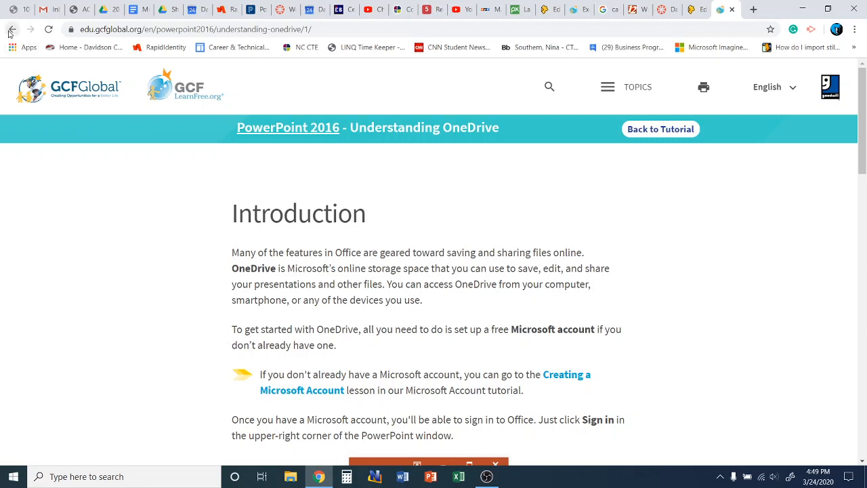
Step: Open GCFGlobal's Creating and Opening Presentations lesson, then go back to the Edpuzzle results
{"action": "left_click", "coordinate": [12, 29]}
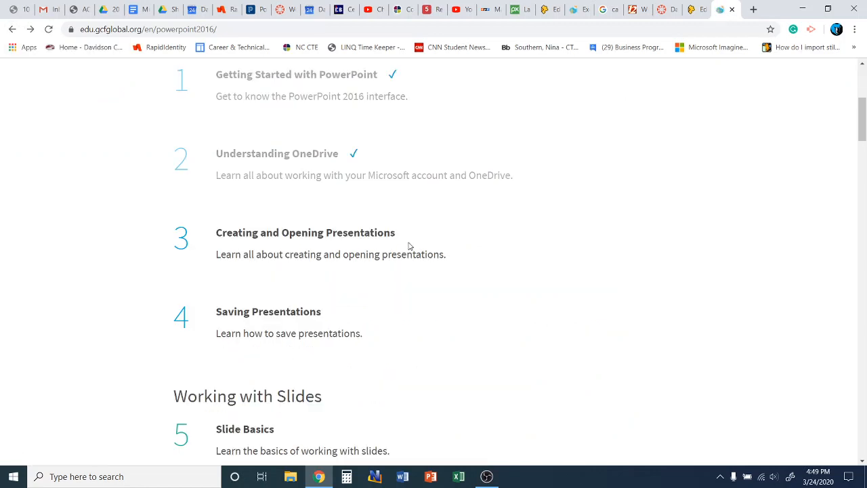
{"action": "left_click", "coordinate": [325, 234]}
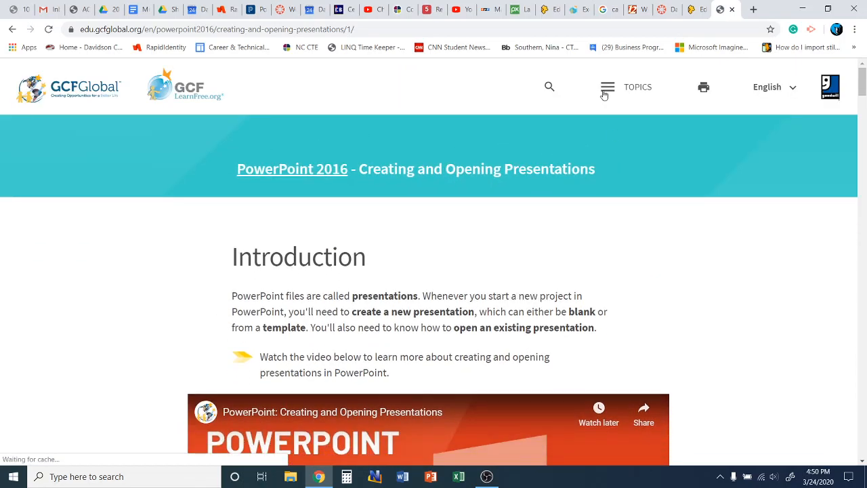
{"action": "left_click", "coordinate": [698, 11]}
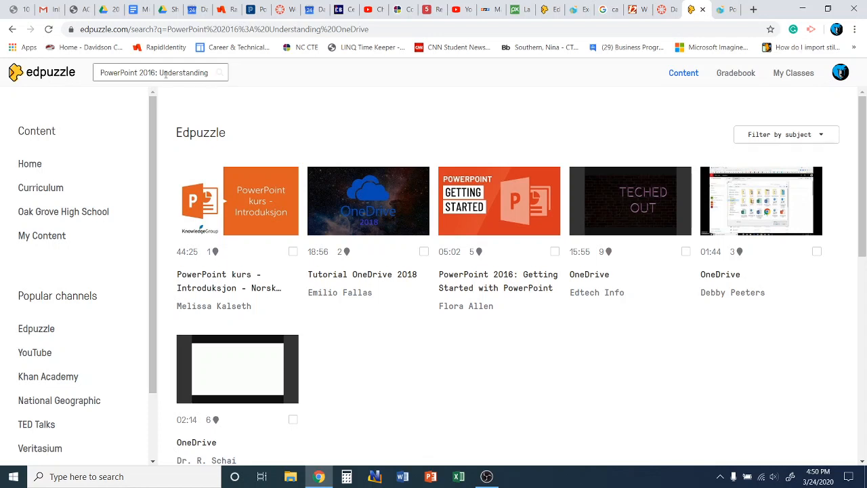
Step: Search for 'Creating and Opening Presentation' and preview the first video's opening question
{"action": "left_click_drag", "start_coordinate": [160, 73], "coordinate": [271, 76]}
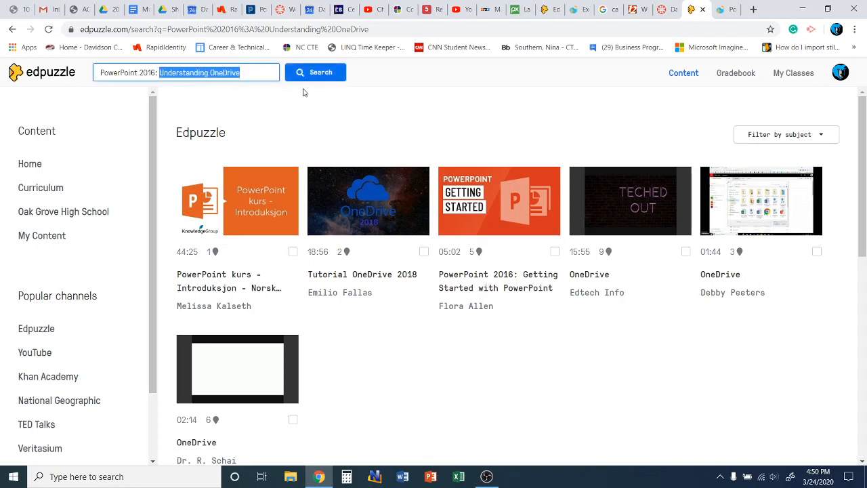
{"action": "type", "text": "Crea"}
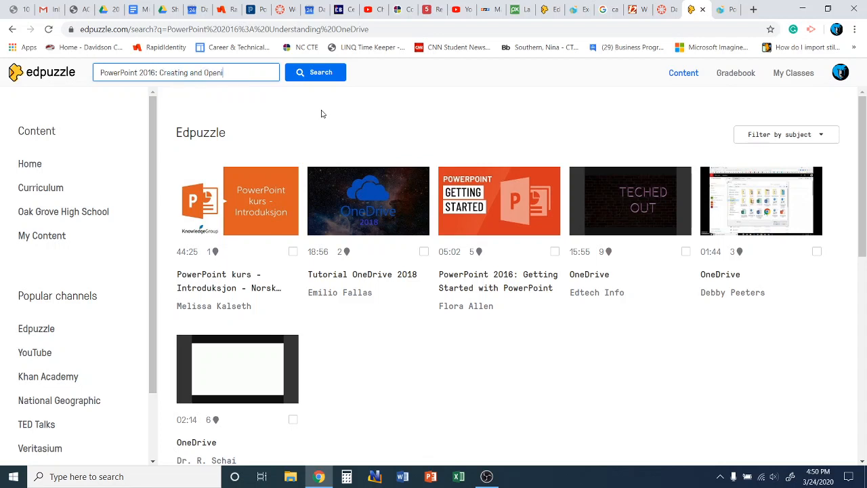
{"action": "type", "text": "ting and Opening Presentation"}
{"action": "key", "text": "Return"}
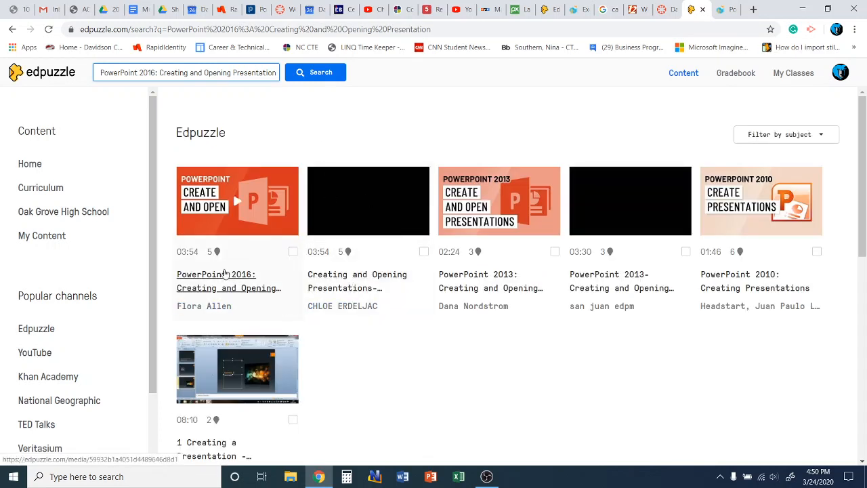
{"action": "left_click", "coordinate": [193, 285]}
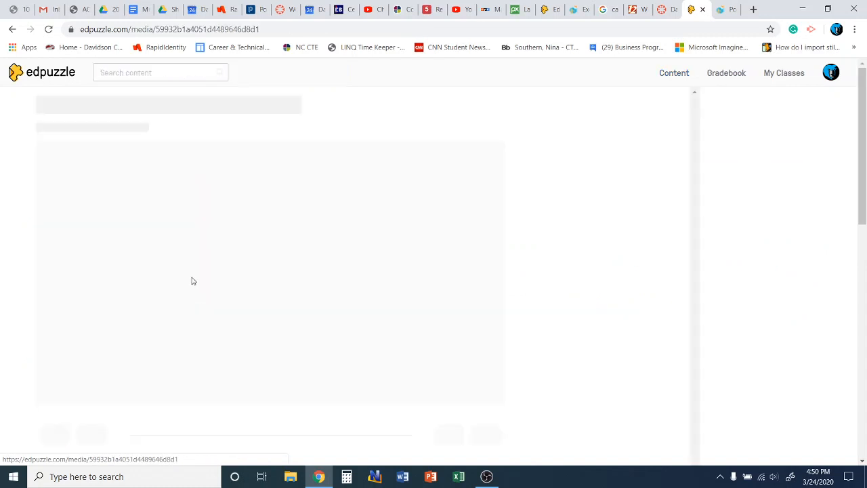
{"action": "scroll", "coordinate": [192, 238], "scroll_direction": "down", "scroll_amount": 3}
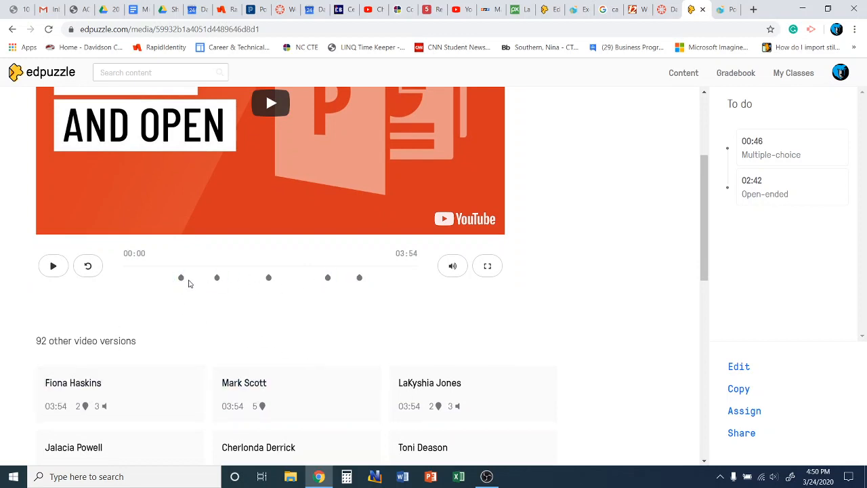
{"action": "left_click", "coordinate": [181, 278]}
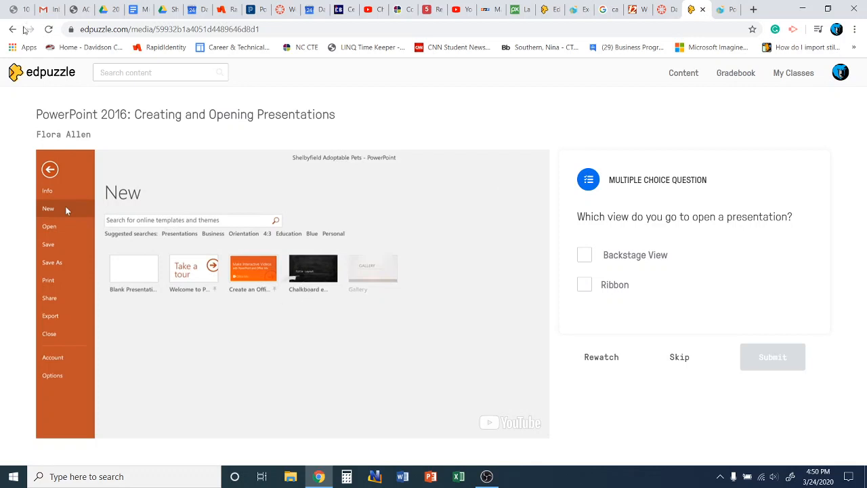
{"action": "left_click", "coordinate": [12, 30]}
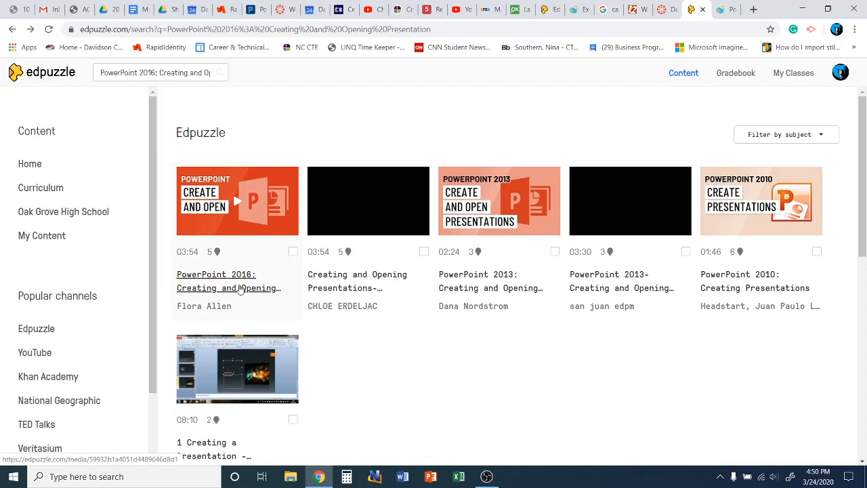
Step: Copy the PowerPoint 2016: Creating and Opening Presentations video into My Content and go home
{"action": "left_click", "coordinate": [241, 288]}
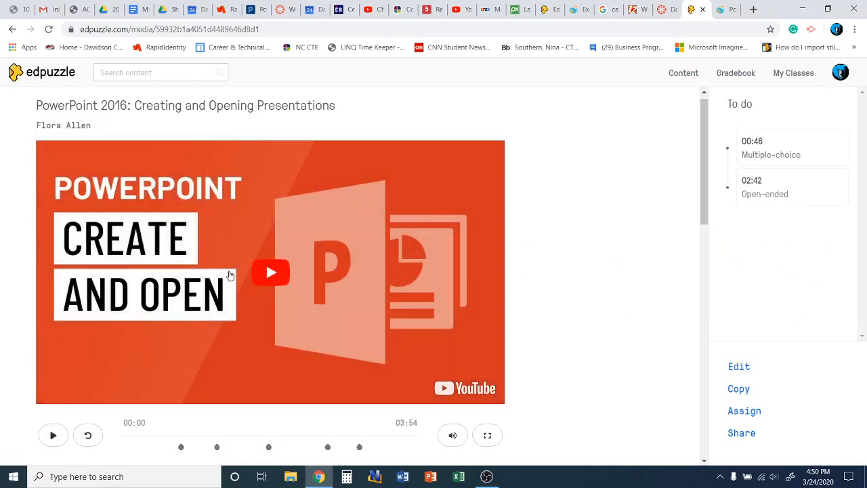
{"action": "scroll", "coordinate": [217, 255], "scroll_direction": "down", "scroll_amount": 5}
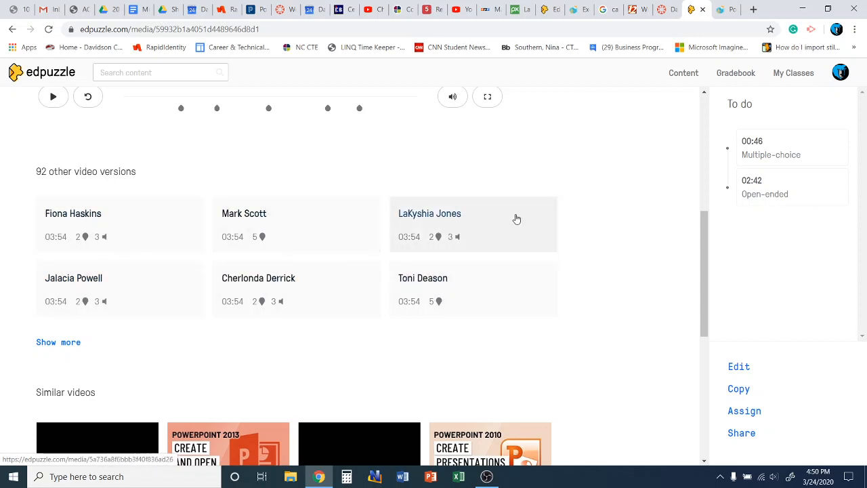
{"action": "scroll", "coordinate": [591, 215], "scroll_direction": "up", "scroll_amount": 4}
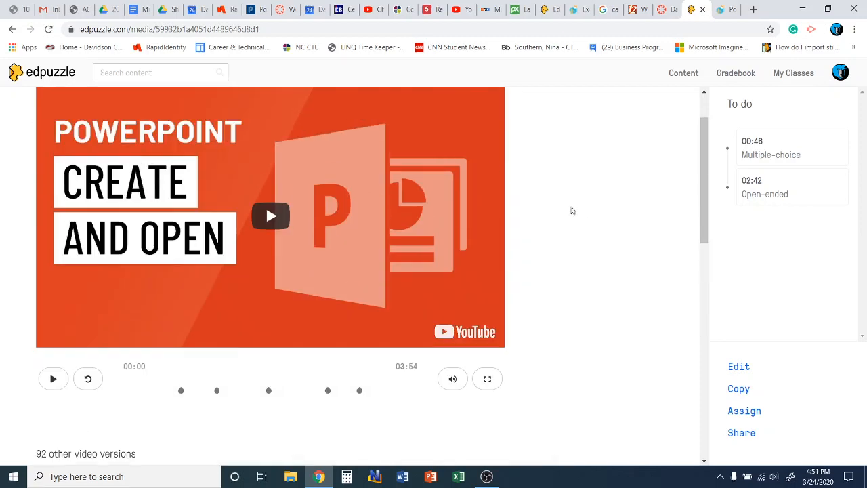
{"action": "left_click", "coordinate": [739, 389]}
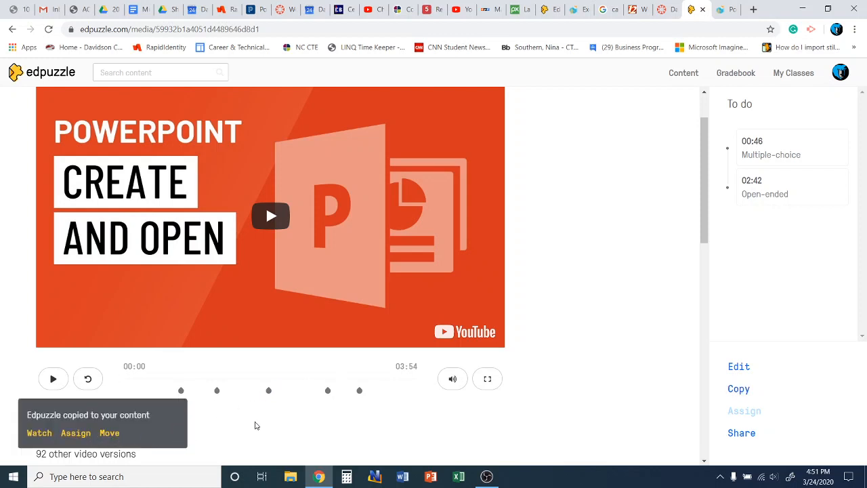
{"action": "scroll", "coordinate": [305, 199], "scroll_direction": "up", "scroll_amount": 3}
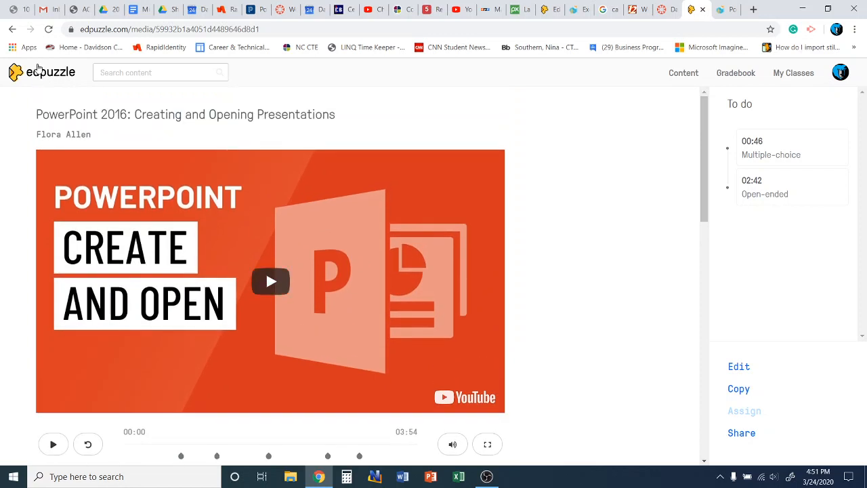
{"action": "left_click", "coordinate": [39, 71]}
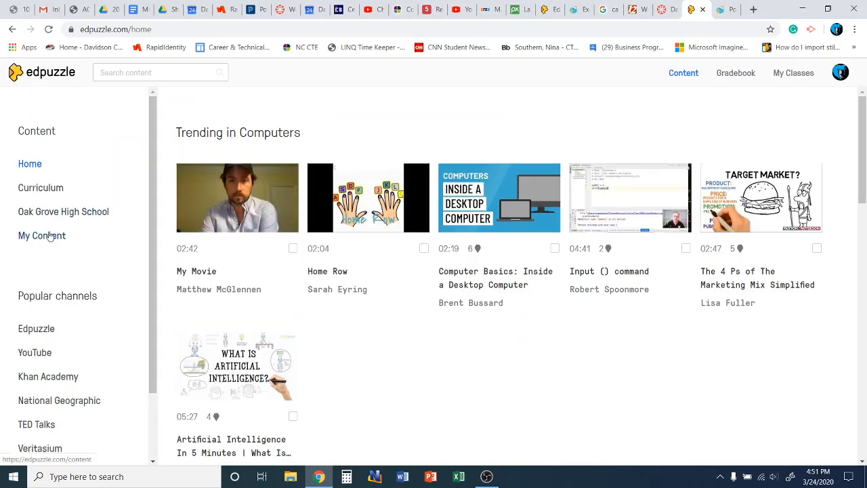
{"action": "left_click", "coordinate": [48, 235]}
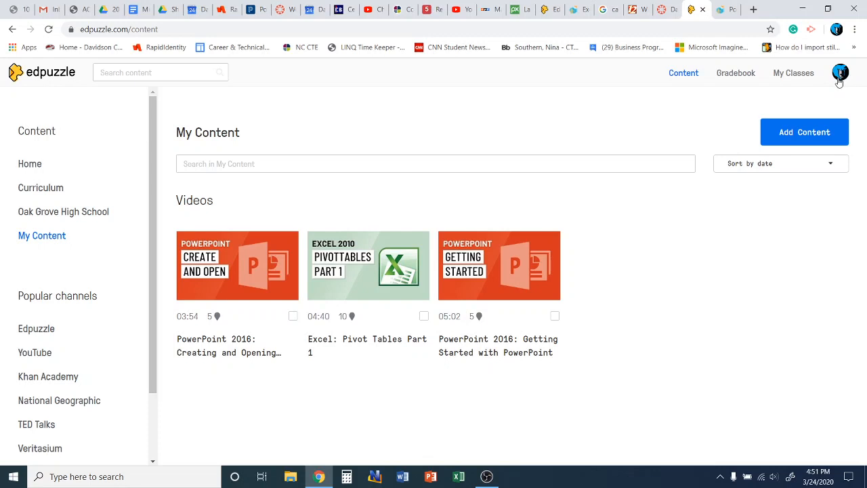
{"action": "left_click", "coordinate": [838, 79]}
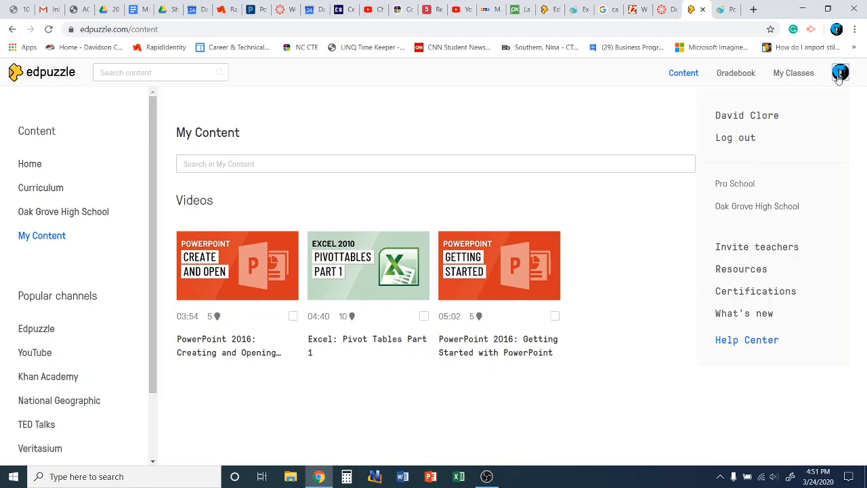
{"action": "left_click", "coordinate": [842, 79]}
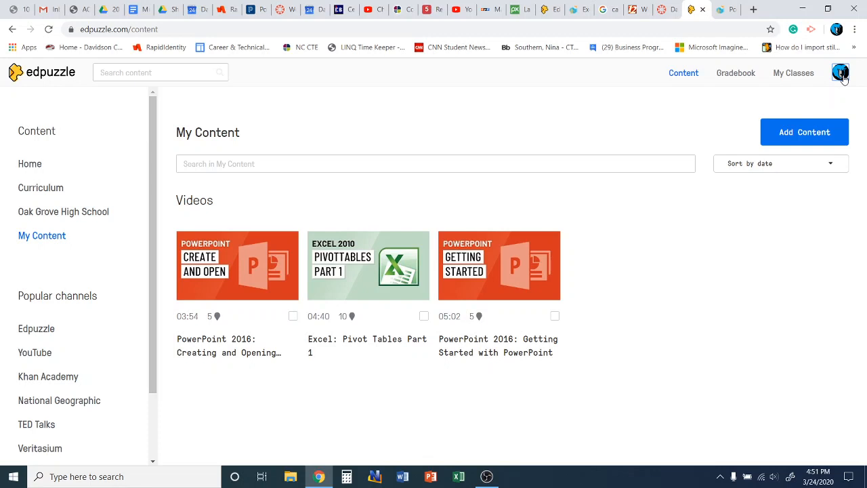
{"action": "left_click", "coordinate": [842, 79]}
{"action": "left_click", "coordinate": [842, 79]}
{"action": "left_click", "coordinate": [33, 164]}
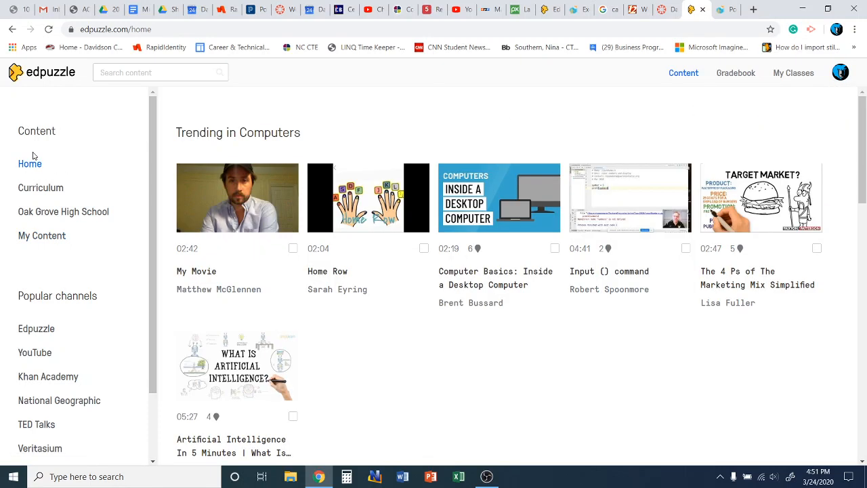
{"action": "scroll", "coordinate": [53, 163], "scroll_direction": "down", "scroll_amount": 3}
{"action": "scroll", "coordinate": [49, 164], "scroll_direction": "up", "scroll_amount": 3}
Step: Pick Canvas from the Select LMS dropdown in the profile's School settings
{"action": "left_click", "coordinate": [841, 72]}
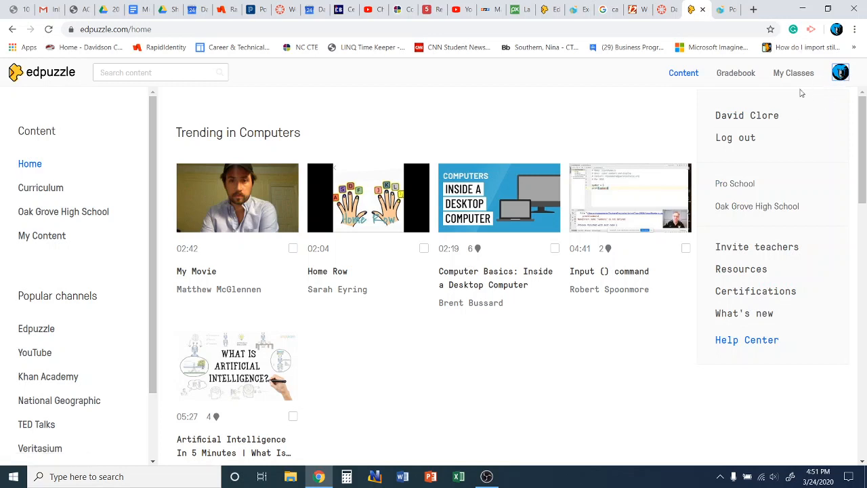
{"action": "left_click", "coordinate": [752, 113]}
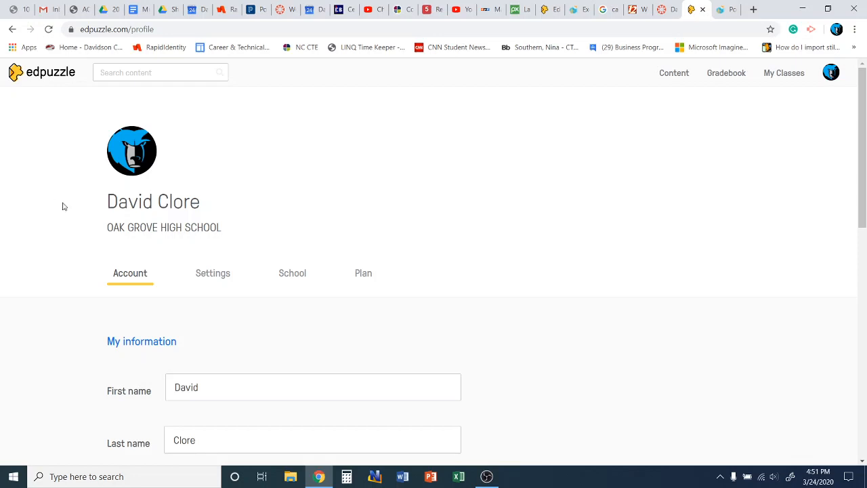
{"action": "scroll", "coordinate": [319, 156], "scroll_direction": "down", "scroll_amount": 2}
{"action": "left_click", "coordinate": [297, 161]}
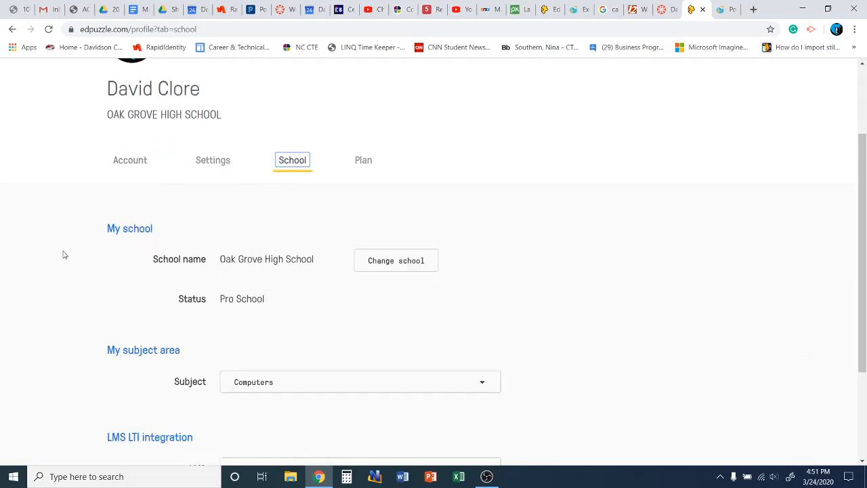
{"action": "scroll", "coordinate": [55, 244], "scroll_direction": "down", "scroll_amount": 2}
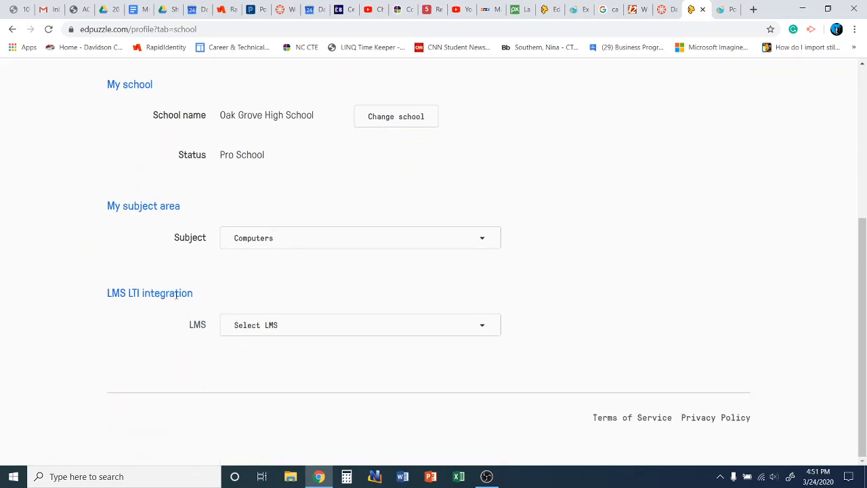
{"action": "left_click", "coordinate": [480, 330]}
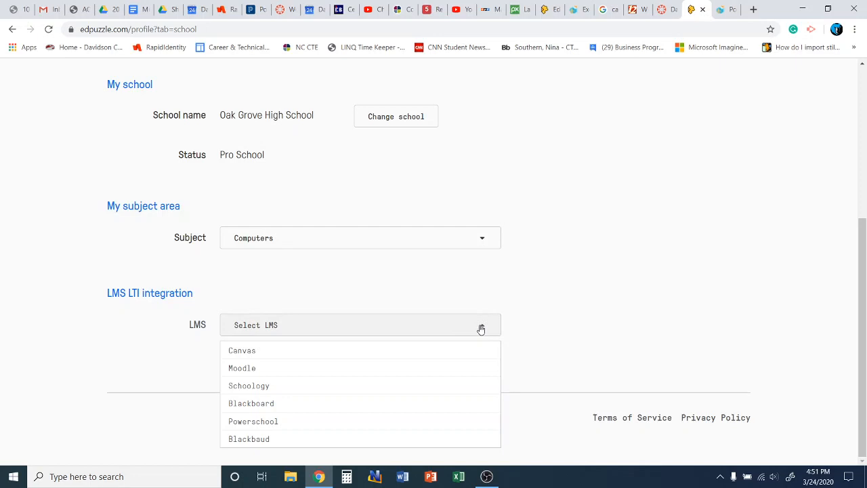
{"action": "left_click", "coordinate": [264, 351]}
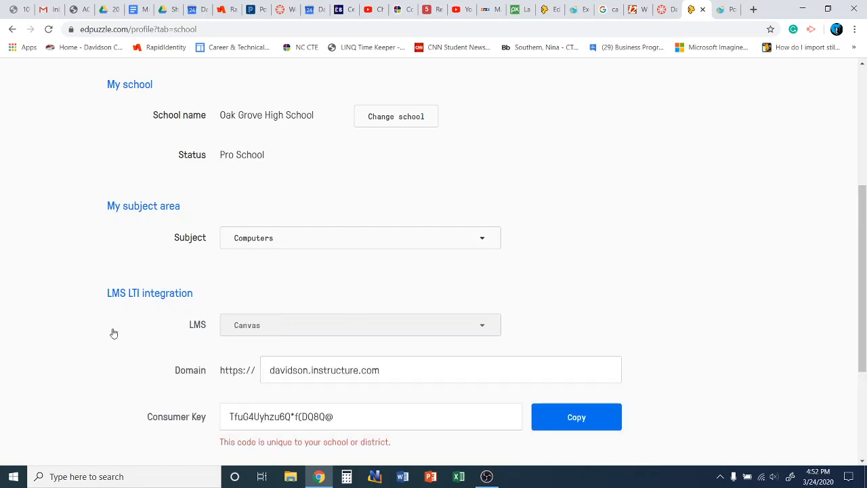
Step: Copy the Edpuzzle Consumer Key and switch to the Canvas dashboard
{"action": "scroll", "coordinate": [88, 312], "scroll_direction": "down", "scroll_amount": 3}
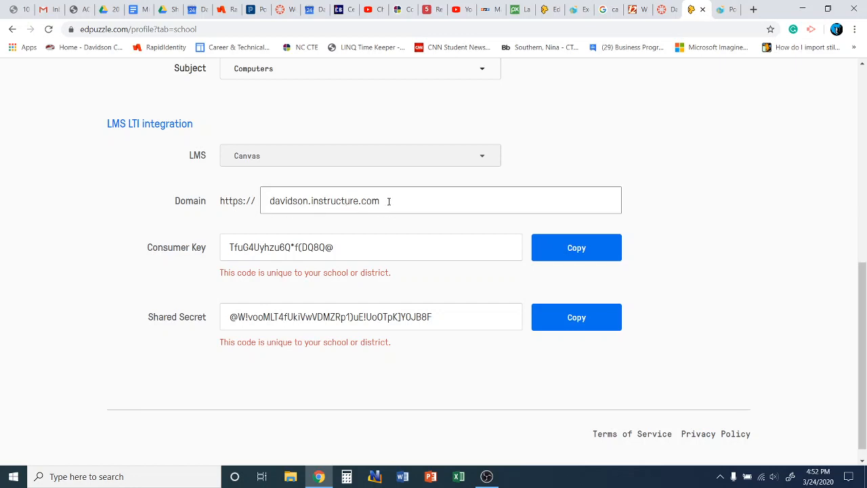
{"action": "left_click", "coordinate": [662, 11]}
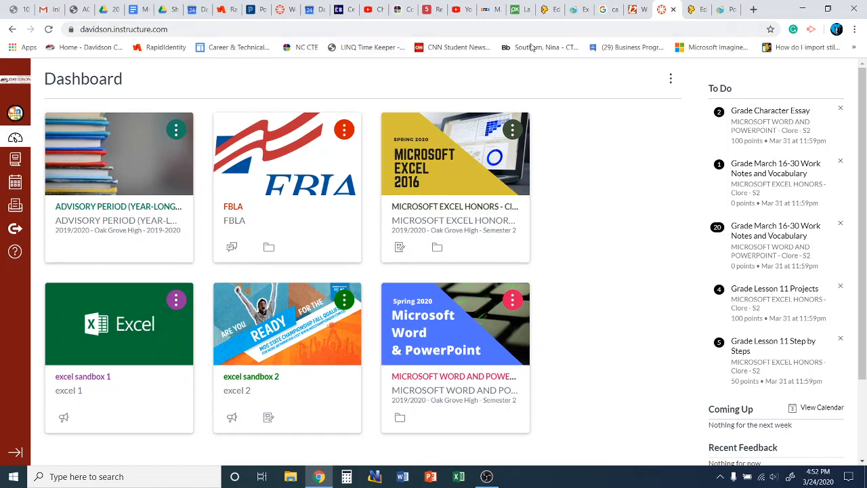
{"action": "left_click", "coordinate": [696, 8]}
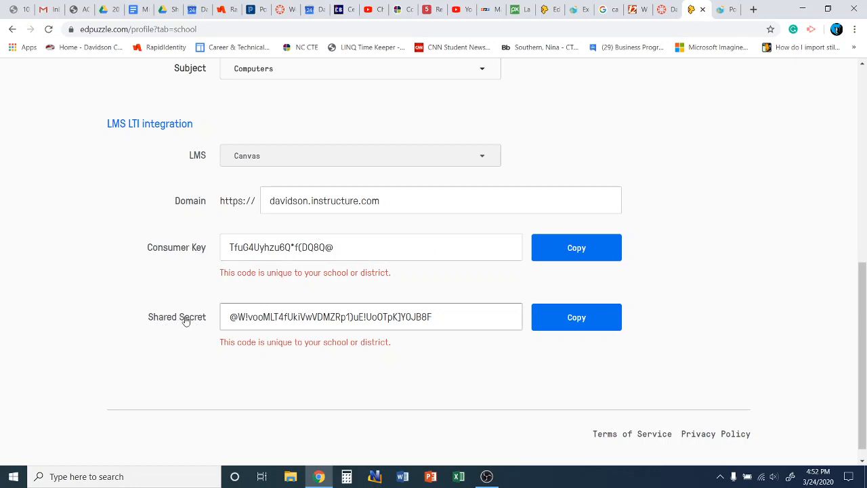
{"action": "left_click", "coordinate": [571, 252]}
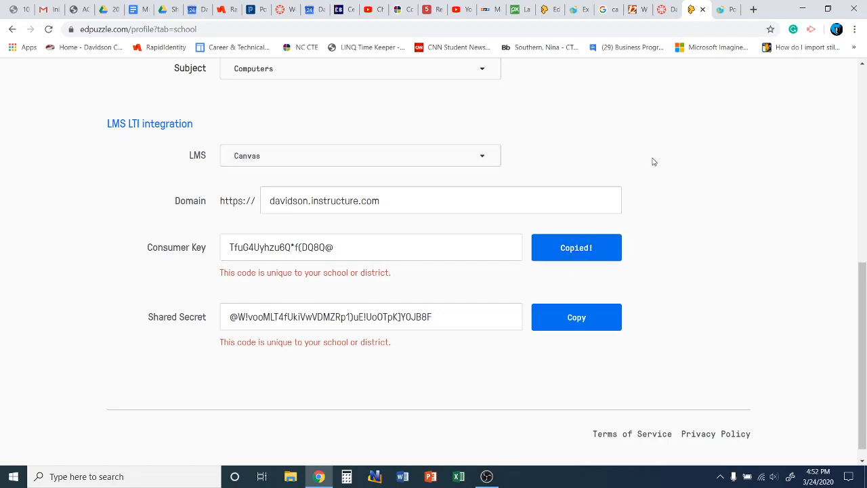
{"action": "left_click", "coordinate": [664, 10]}
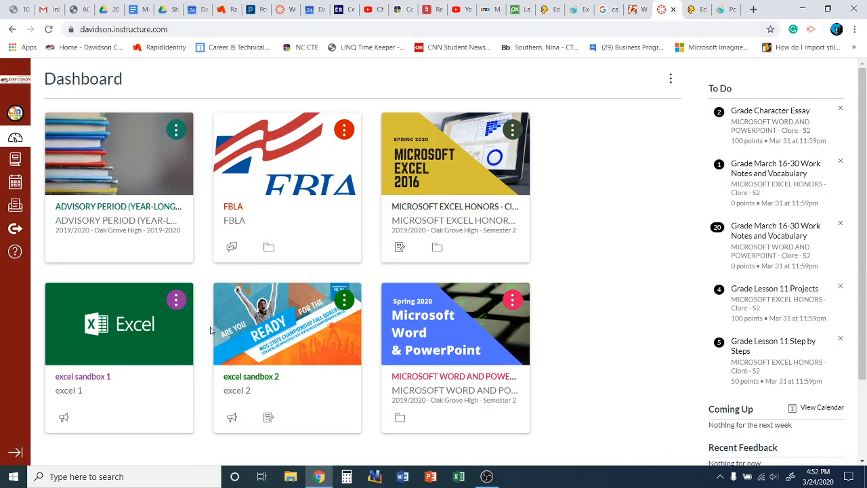
Step: Open the settings of the Microsoft Word and PowerPoint course
{"action": "left_click", "coordinate": [418, 380]}
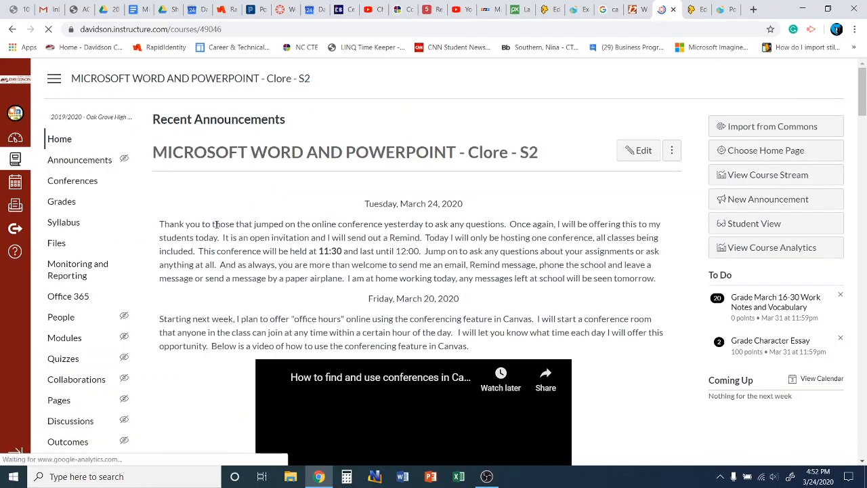
{"action": "scroll", "coordinate": [73, 190], "scroll_direction": "down", "scroll_amount": 4}
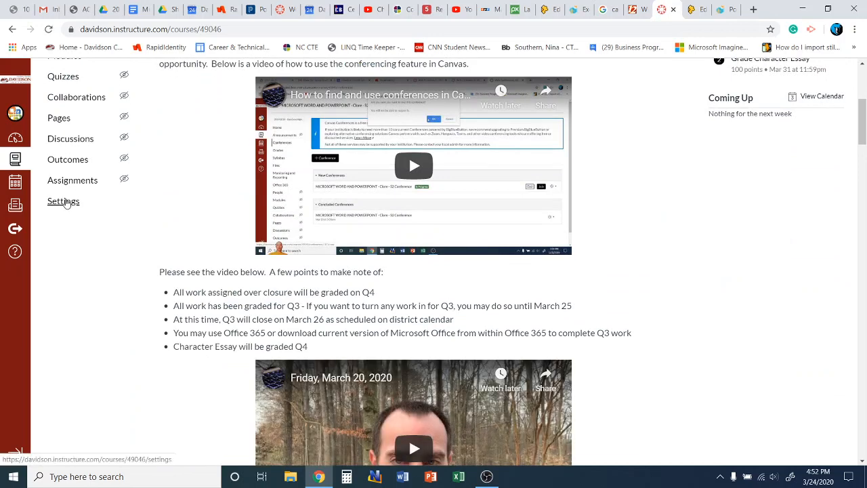
{"action": "left_click", "coordinate": [65, 201]}
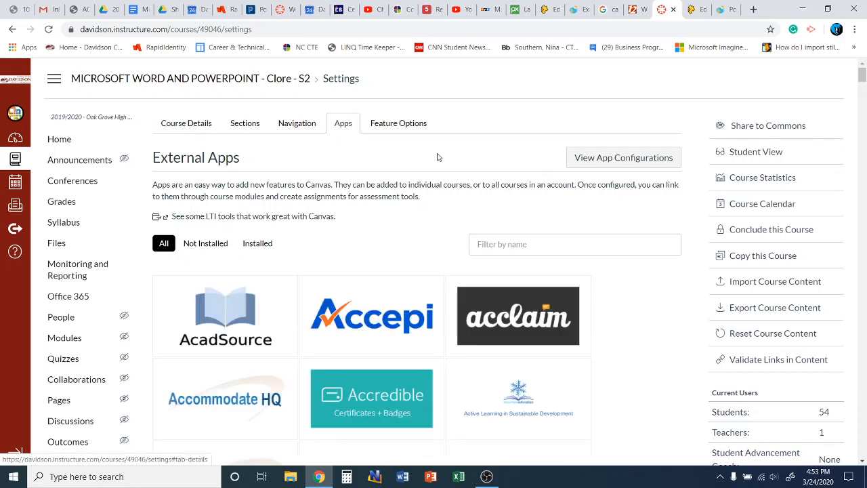
Step: Filter the Not Installed apps by 'edpuzzle' and start adding the Edpuzzle app
{"action": "left_click", "coordinate": [200, 245]}
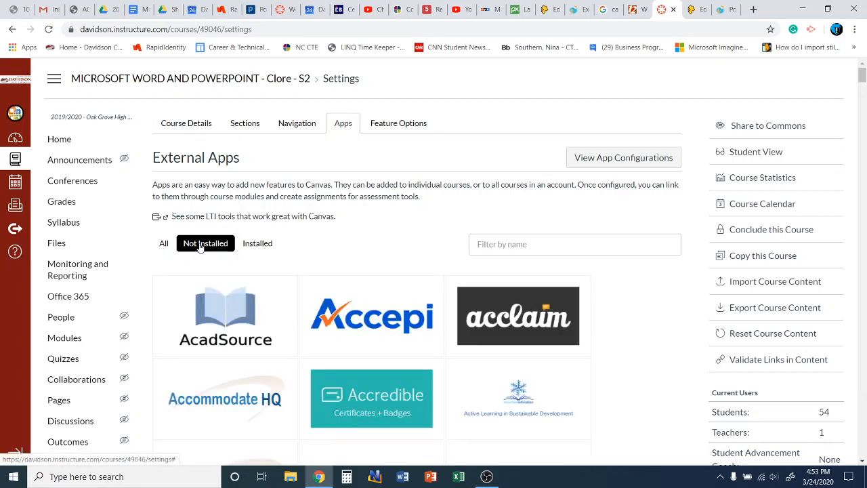
{"action": "left_click", "coordinate": [519, 243]}
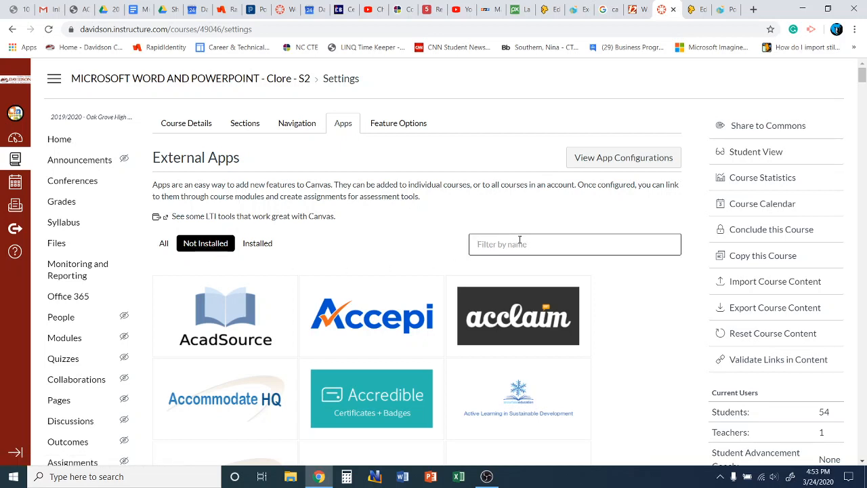
{"action": "type", "text": "edpuzzle"}
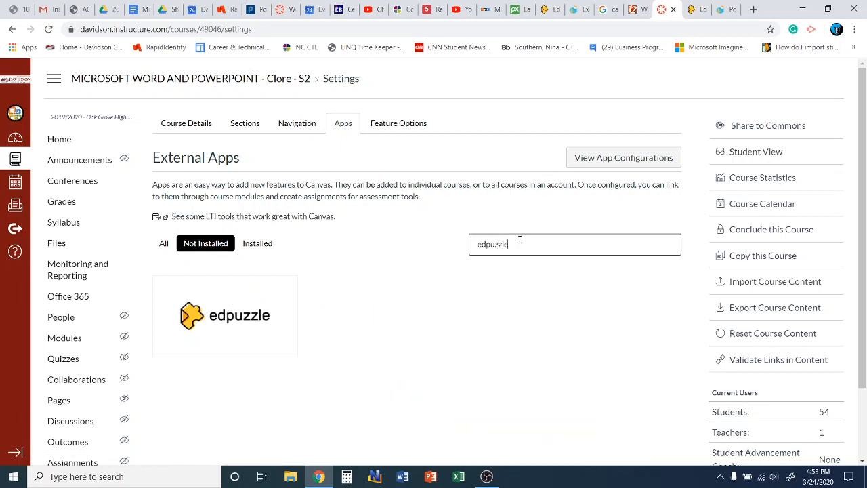
{"action": "left_click", "coordinate": [261, 310]}
{"action": "left_click", "coordinate": [231, 318]}
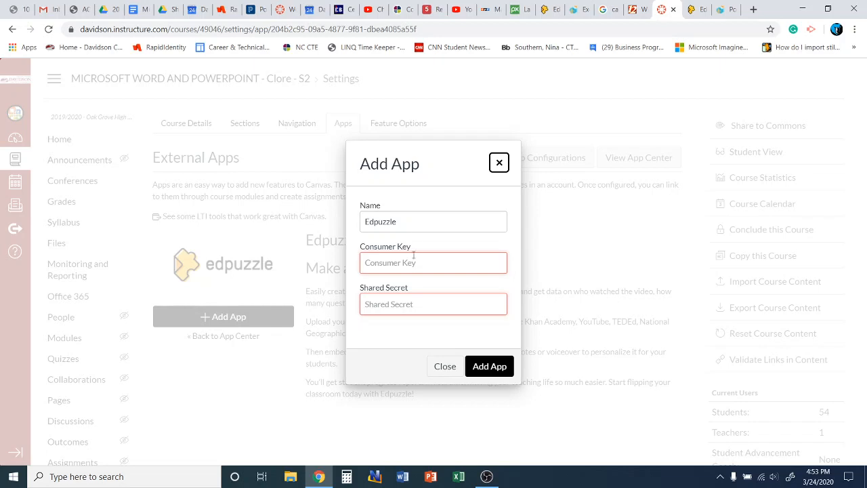
Step: Paste the copied Consumer Key into the Consumer Key field
{"action": "left_click", "coordinate": [399, 265]}
{"action": "right_click", "coordinate": [398, 265]}
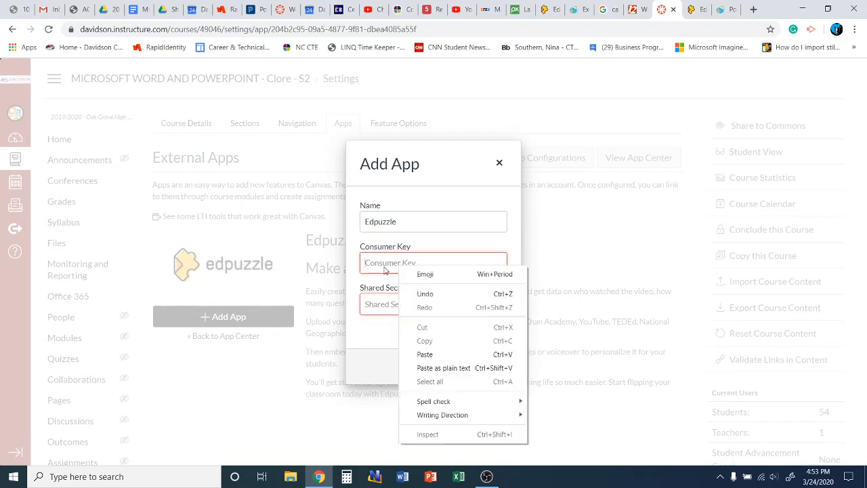
{"action": "left_click", "coordinate": [452, 354]}
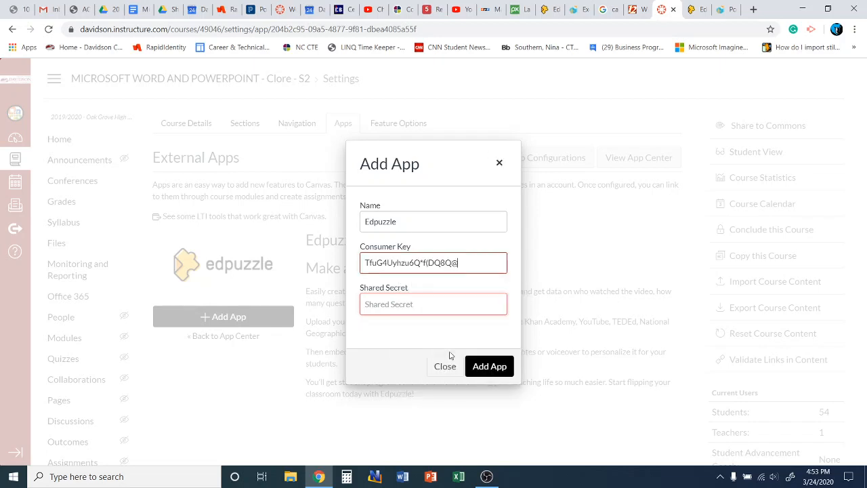
Step: Copy the Shared Secret from Edpuzzle, paste it into Shared Secret, and add the app
{"action": "left_click", "coordinate": [406, 302]}
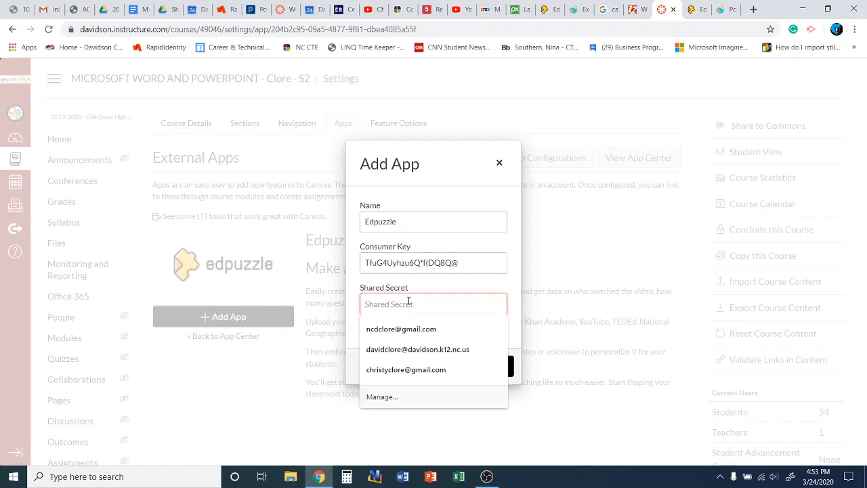
{"action": "left_click", "coordinate": [695, 10]}
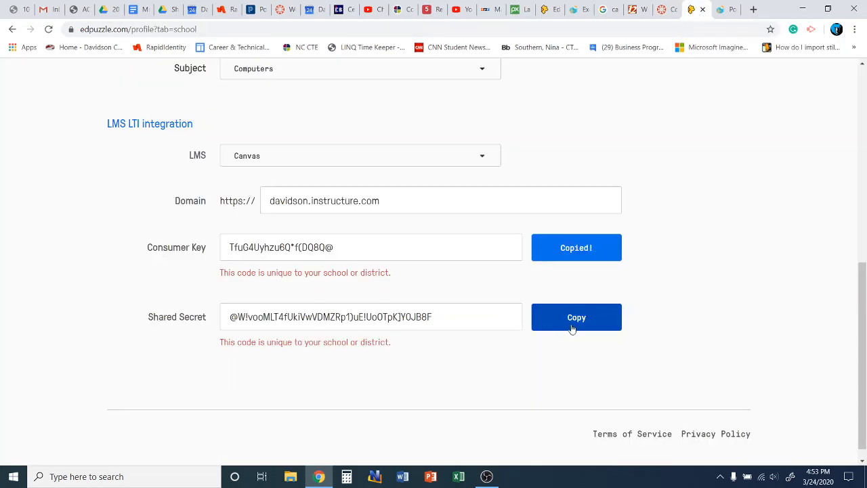
{"action": "left_click", "coordinate": [571, 326]}
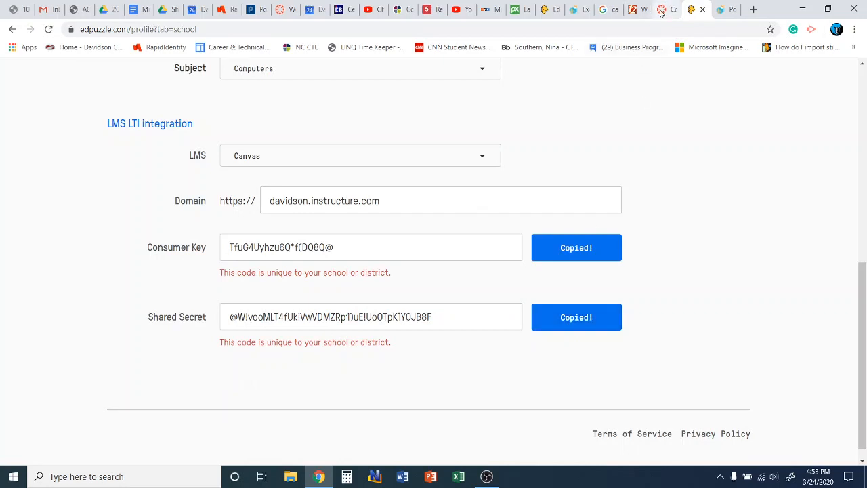
{"action": "left_click", "coordinate": [661, 10]}
{"action": "right_click", "coordinate": [382, 304]}
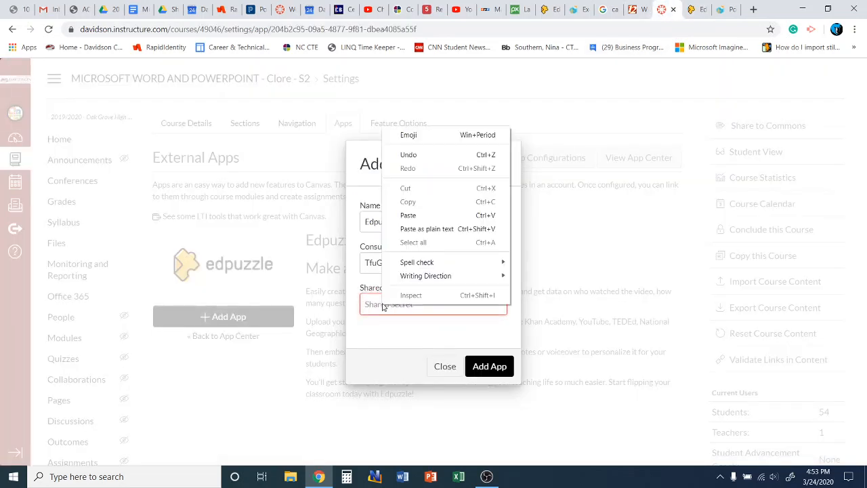
{"action": "left_click", "coordinate": [408, 215]}
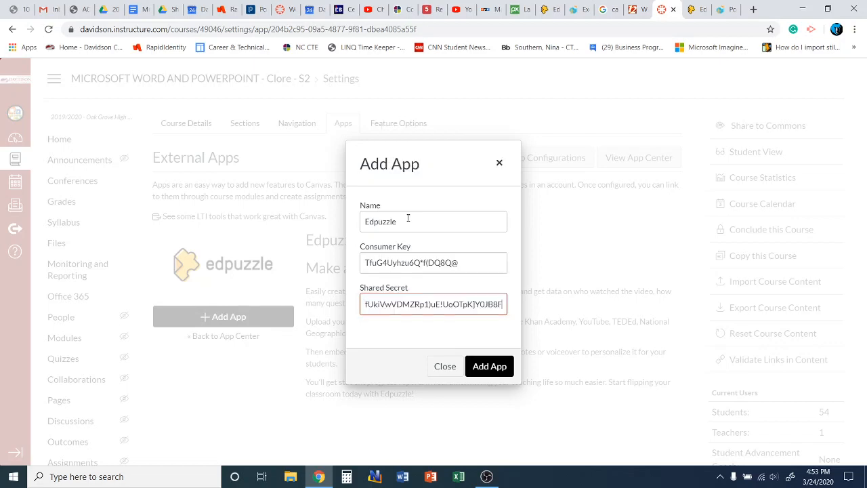
{"action": "left_click", "coordinate": [488, 367]}
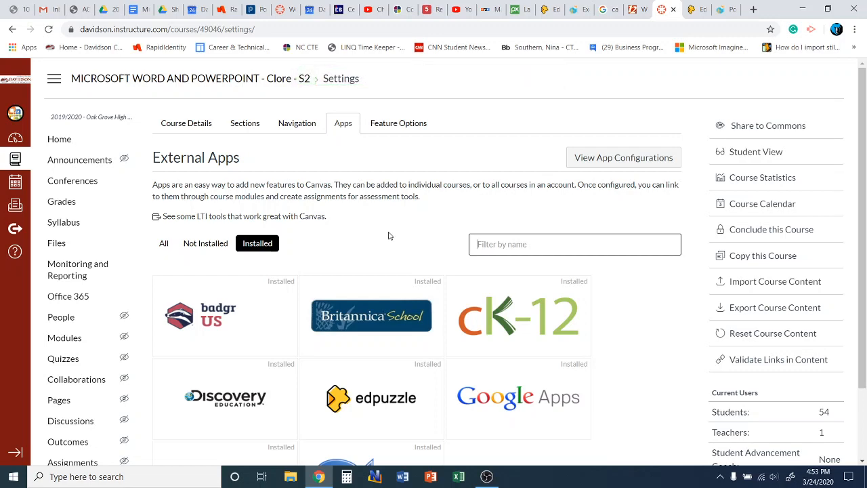
Step: Confirm Edpuzzle is among the installed apps, then go to the course Assignments page
{"action": "scroll", "coordinate": [390, 235], "scroll_direction": "down", "scroll_amount": 2}
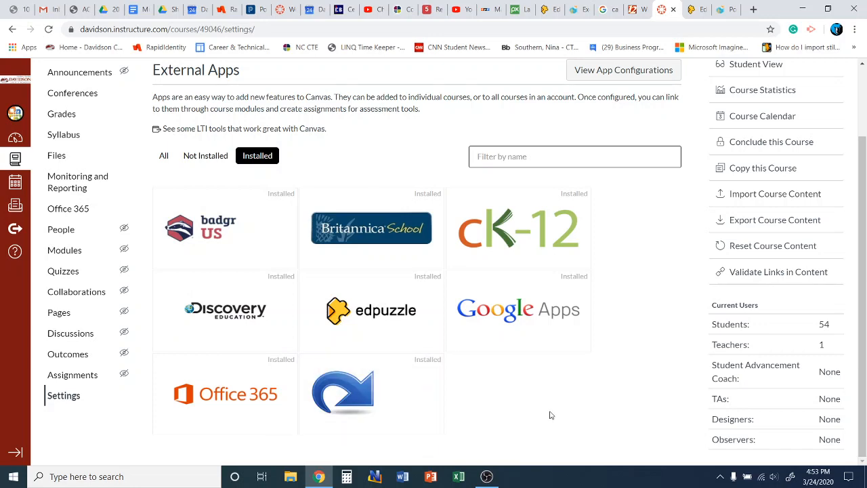
{"action": "scroll", "coordinate": [332, 173], "scroll_direction": "up", "scroll_amount": 2}
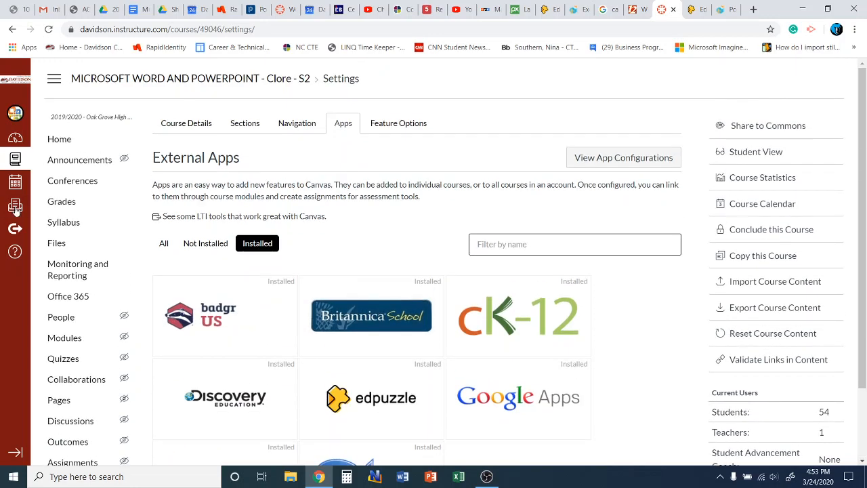
{"action": "scroll", "coordinate": [71, 184], "scroll_direction": "down", "scroll_amount": 2}
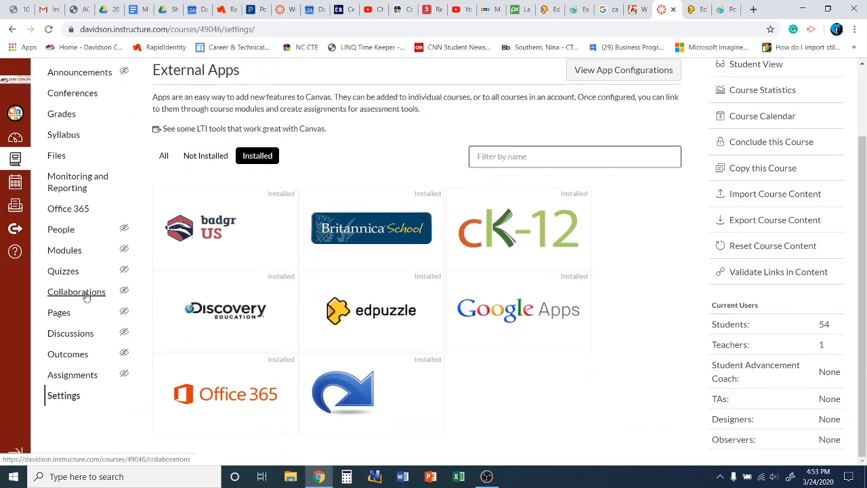
{"action": "left_click", "coordinate": [72, 378]}
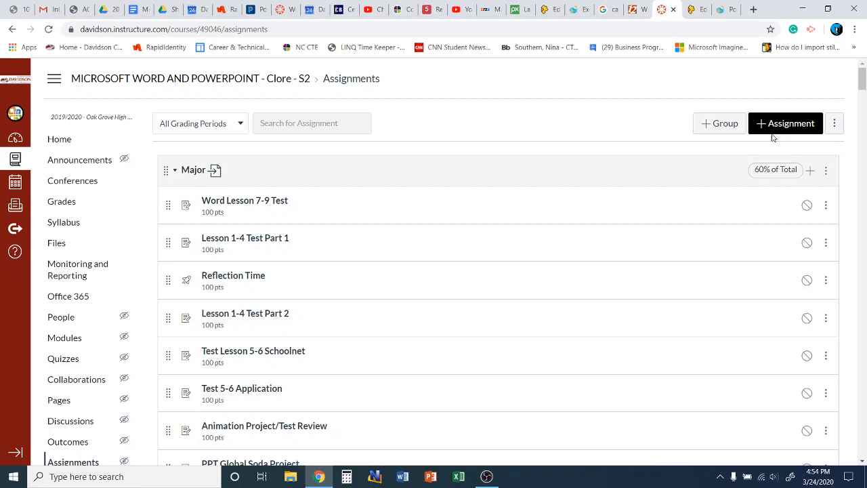
Step: Start a new assignment and title it 'EdPuzzle Lesson Creating Presentation'
{"action": "left_click", "coordinate": [765, 128]}
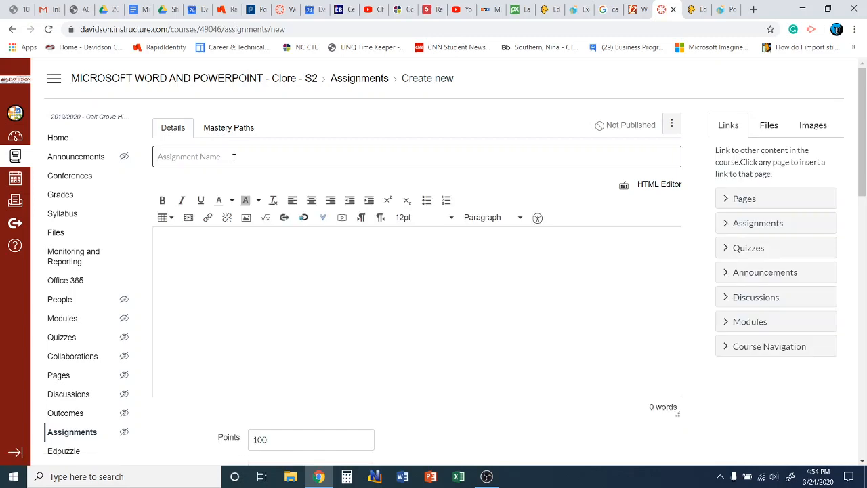
{"action": "type", "text": "E"}
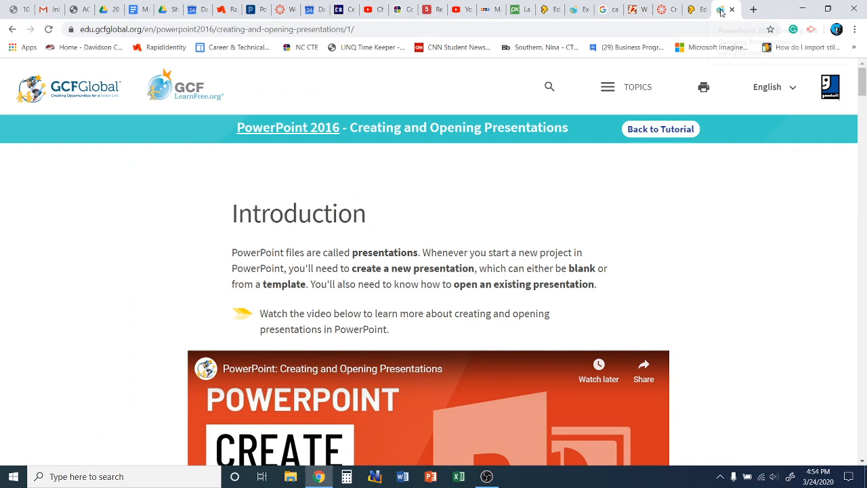
{"action": "left_click", "coordinate": [723, 11]}
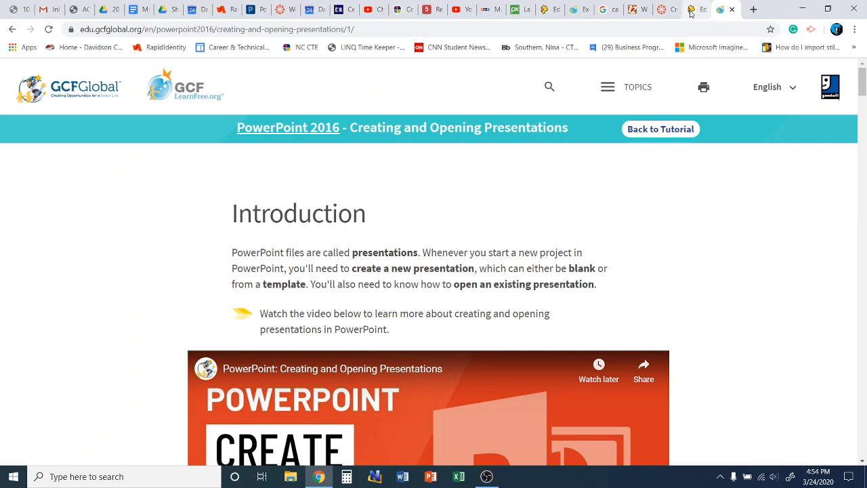
{"action": "left_click", "coordinate": [693, 10]}
{"action": "left_click", "coordinate": [665, 10]}
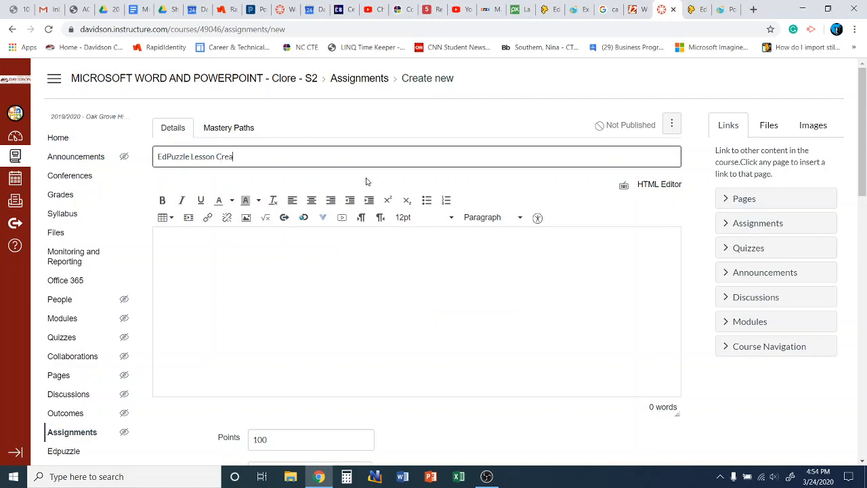
{"action": "type", "text": "ting and Opening Presen"}
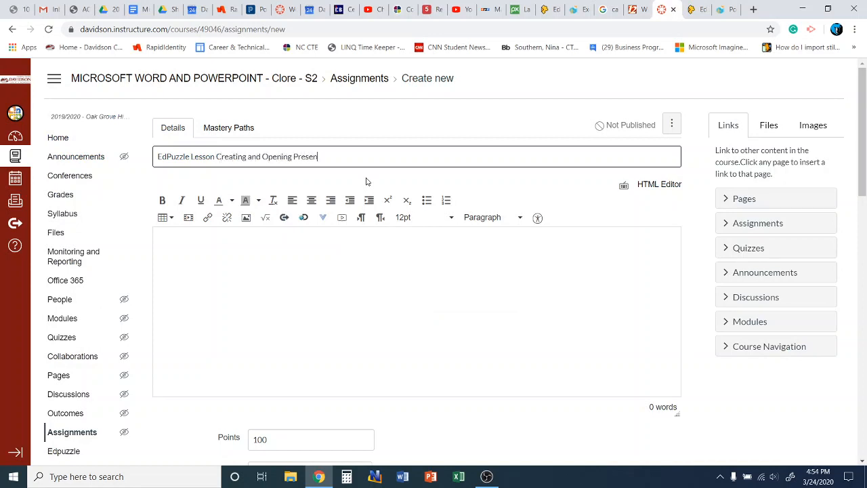
{"action": "type", "text": "tation"}
{"action": "left_click_drag", "start_coordinate": [195, 158], "coordinate": [212, 158]}
{"action": "left_click", "coordinate": [216, 156]}
{"action": "left_click_drag", "start_coordinate": [248, 159], "coordinate": [349, 158]}
{"action": "type", "text": "Presentations"}
Step: Move the assignment from the Major to the Minor assignment group
{"action": "scroll", "coordinate": [384, 249], "scroll_direction": "down", "scroll_amount": 3}
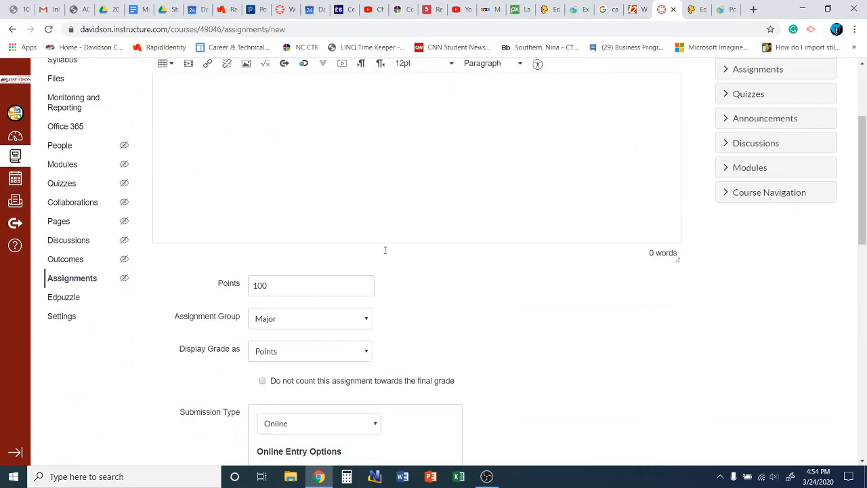
{"action": "scroll", "coordinate": [409, 285], "scroll_direction": "down", "scroll_amount": 2}
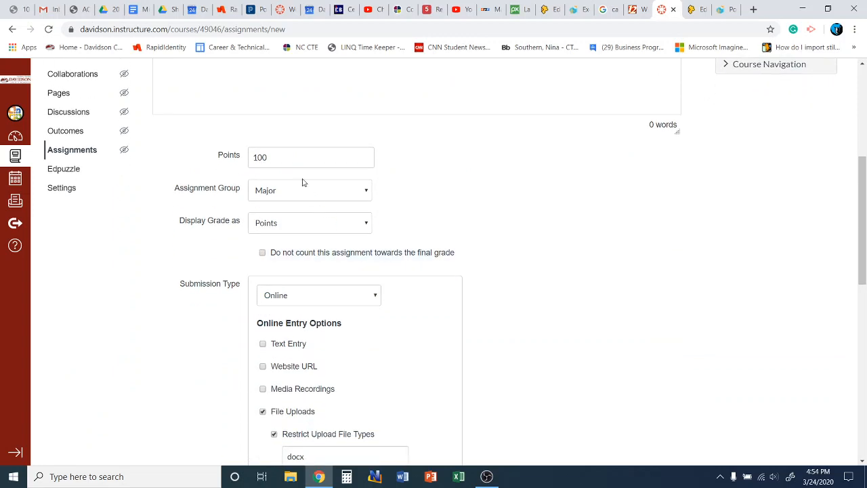
{"action": "left_click", "coordinate": [296, 194]}
{"action": "left_click", "coordinate": [298, 214]}
{"action": "left_click", "coordinate": [421, 169]}
{"action": "scroll", "coordinate": [397, 214], "scroll_direction": "down", "scroll_amount": 2}
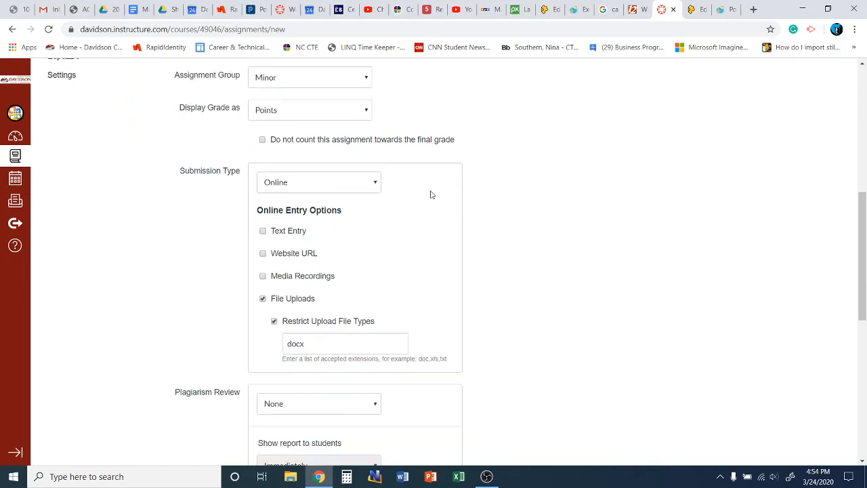
{"action": "left_click", "coordinate": [342, 188]}
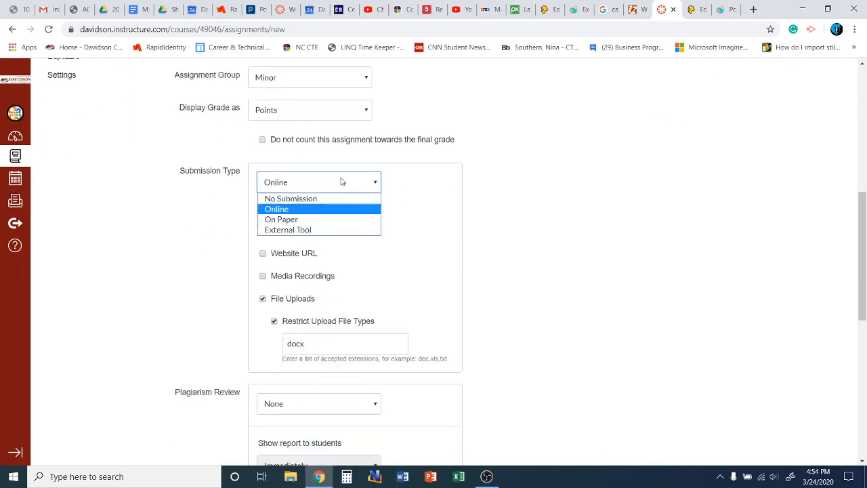
Step: Make the submission type External Tool and choose Edpuzzle from the tool list
{"action": "left_click", "coordinate": [348, 229]}
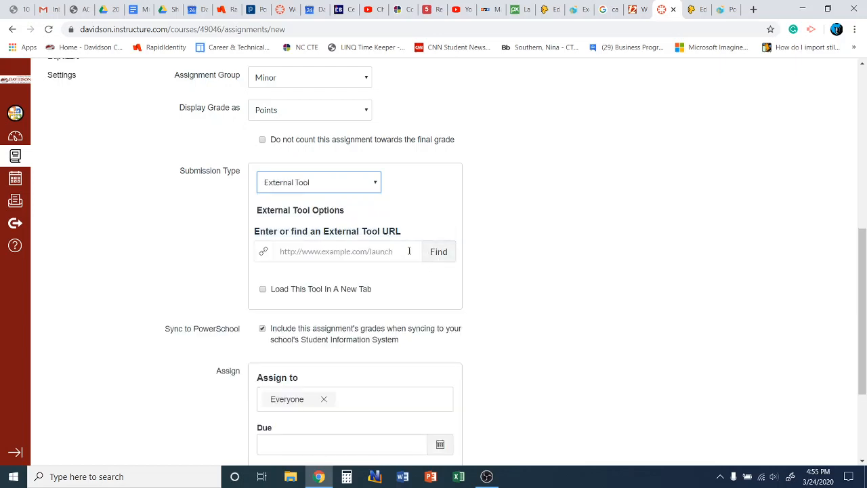
{"action": "left_click", "coordinate": [438, 252]}
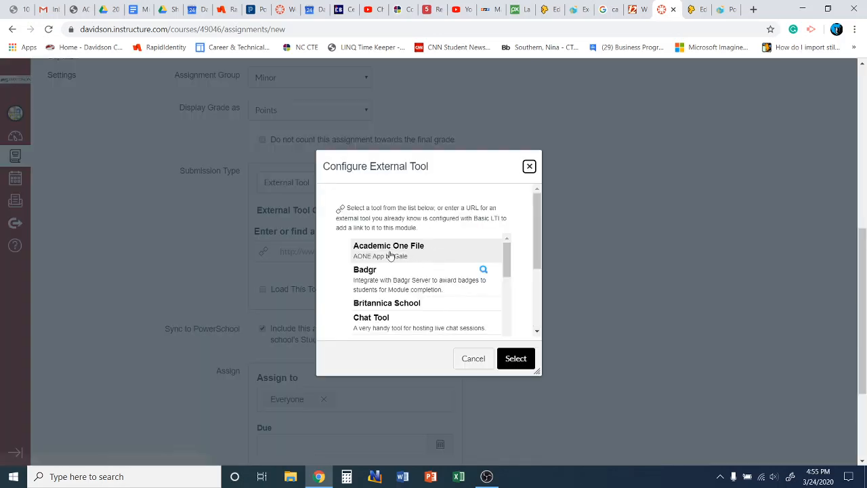
{"action": "scroll", "coordinate": [505, 259], "scroll_direction": "down", "scroll_amount": 5}
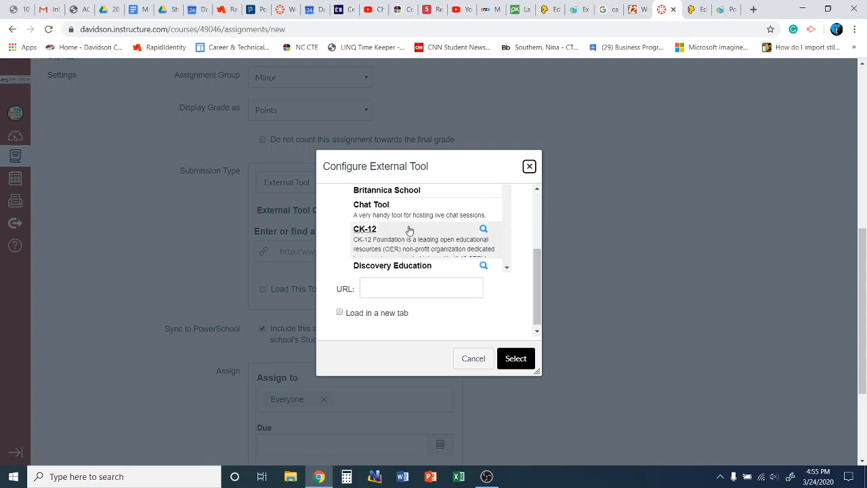
{"action": "scroll", "coordinate": [411, 227], "scroll_direction": "down", "scroll_amount": 2}
{"action": "scroll", "coordinate": [411, 228], "scroll_direction": "down", "scroll_amount": 2}
{"action": "scroll", "coordinate": [412, 225], "scroll_direction": "up", "scroll_amount": 2}
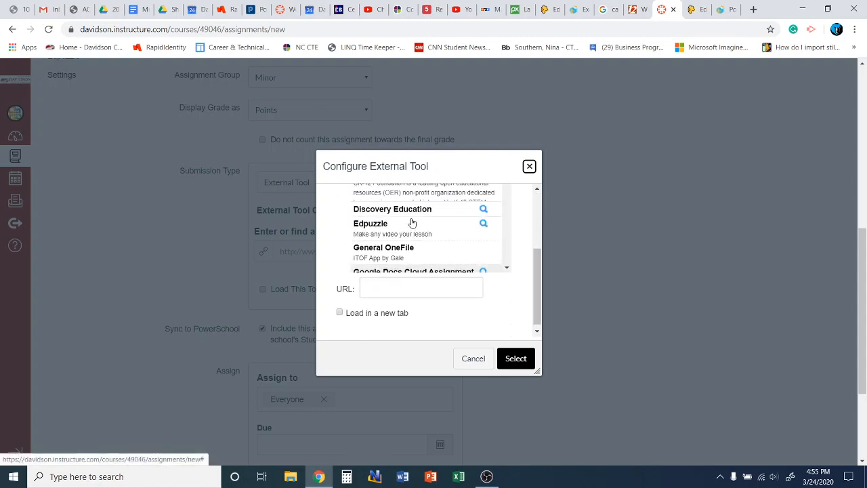
{"action": "left_click", "coordinate": [402, 225]}
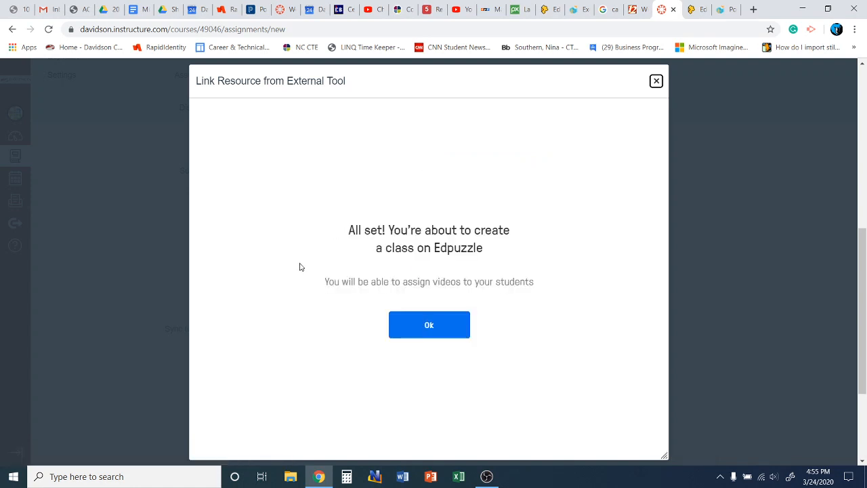
{"action": "left_click", "coordinate": [427, 326]}
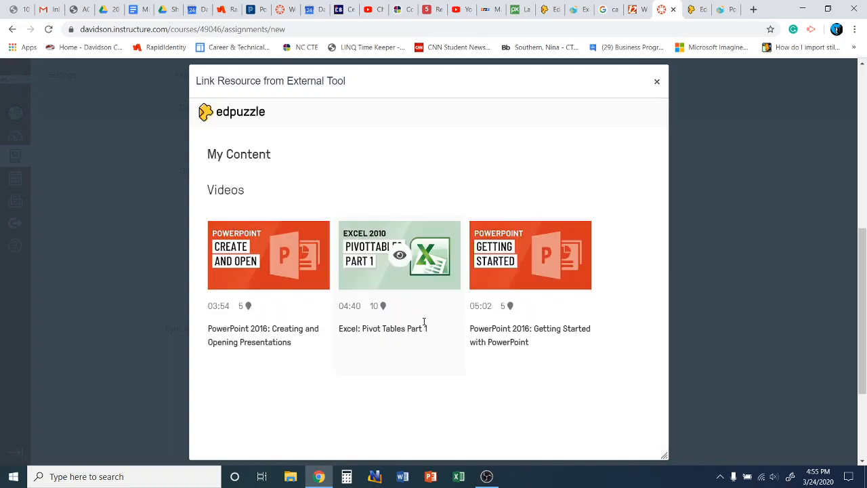
Step: Assign the PowerPoint 2016 Creating and Opening Presentations video with closed captions on
{"action": "left_click", "coordinate": [269, 254]}
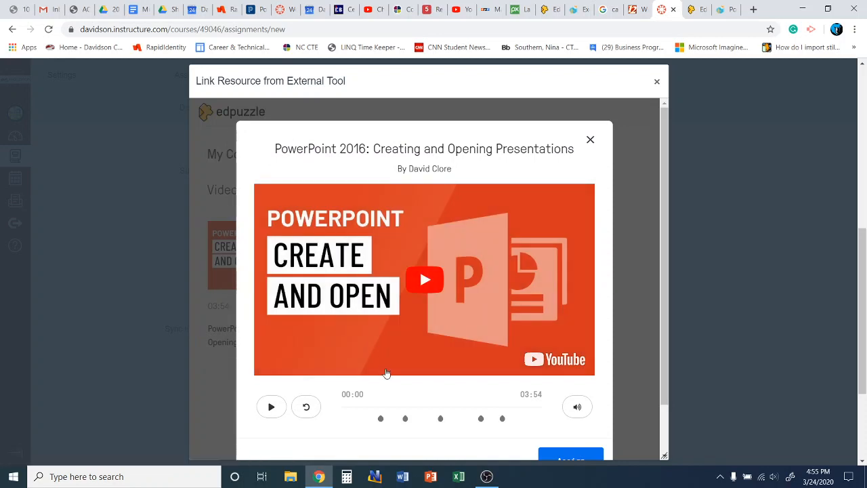
{"action": "scroll", "coordinate": [492, 160], "scroll_direction": "down", "scroll_amount": 1}
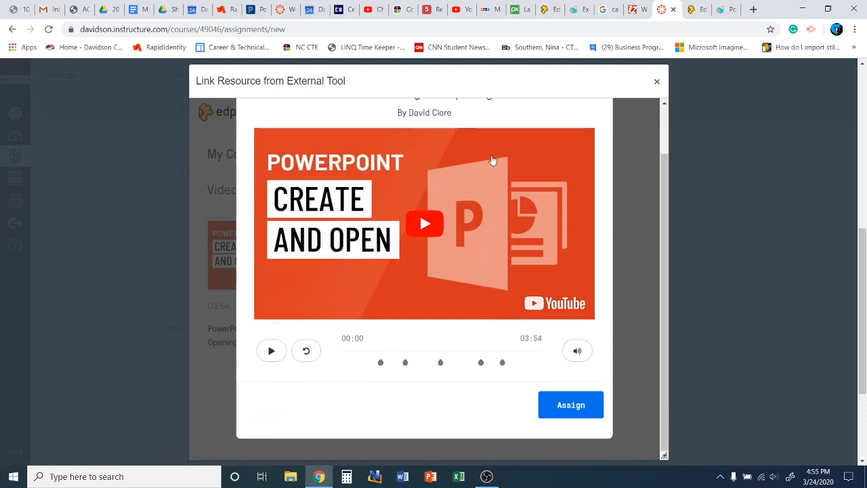
{"action": "scroll", "coordinate": [484, 184], "scroll_direction": "up", "scroll_amount": 1}
{"action": "scroll", "coordinate": [484, 184], "scroll_direction": "down", "scroll_amount": 1}
{"action": "left_click", "coordinate": [571, 407]}
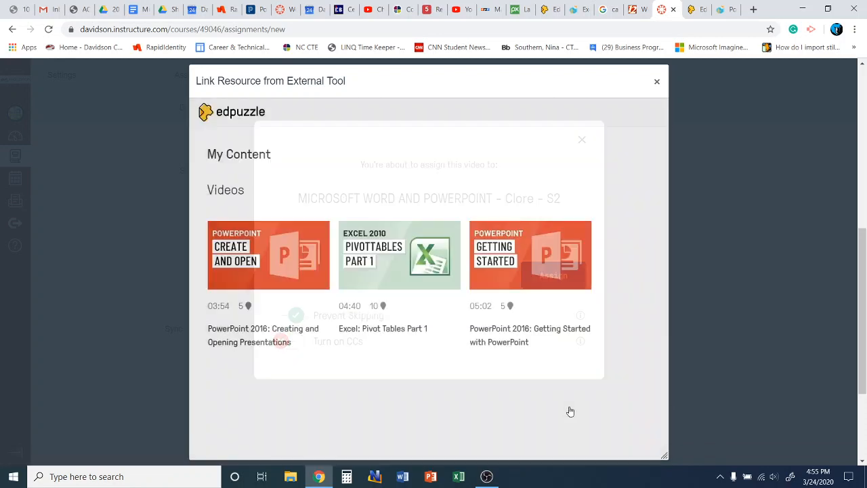
{"action": "left_click", "coordinate": [293, 342]}
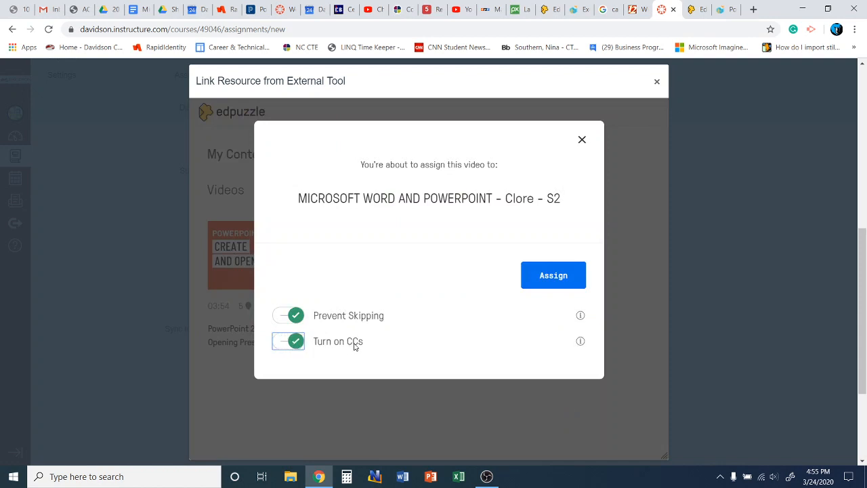
{"action": "left_click", "coordinate": [564, 278]}
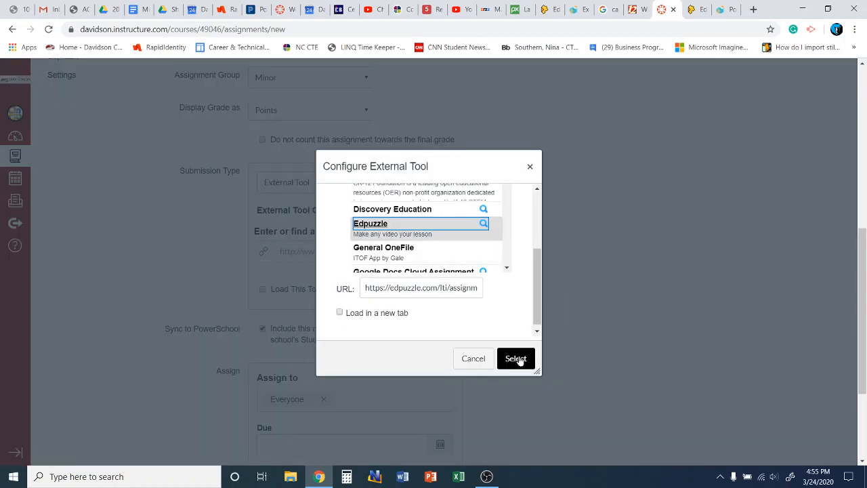
Step: Accept the Edpuzzle link and set the tool to load in a new tab
{"action": "left_click", "coordinate": [514, 364]}
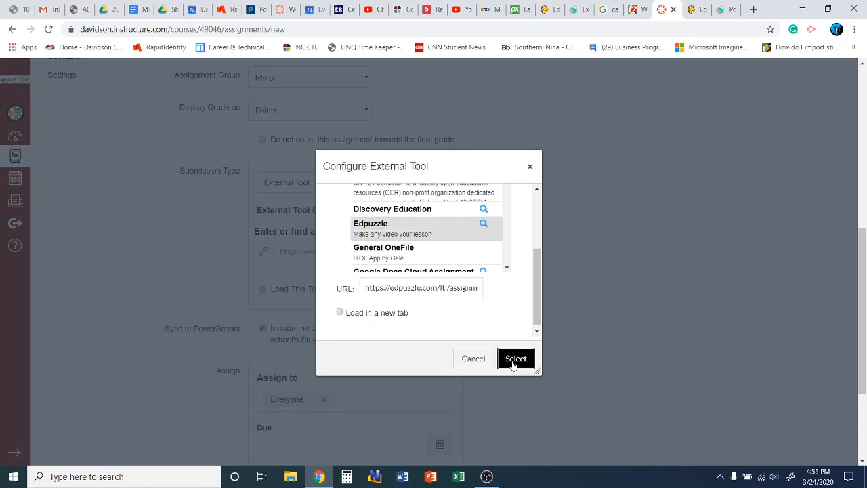
{"action": "left_click", "coordinate": [538, 277]}
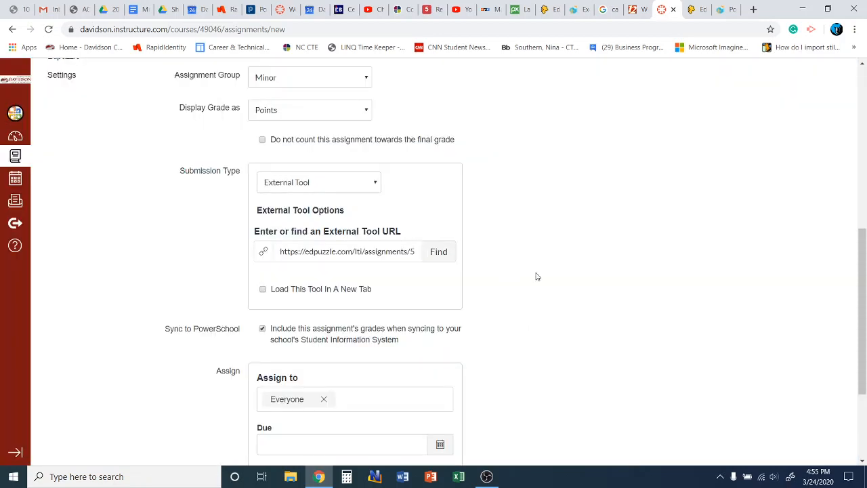
{"action": "left_click", "coordinate": [262, 291]}
{"action": "scroll", "coordinate": [547, 174], "scroll_direction": "down", "scroll_amount": 2}
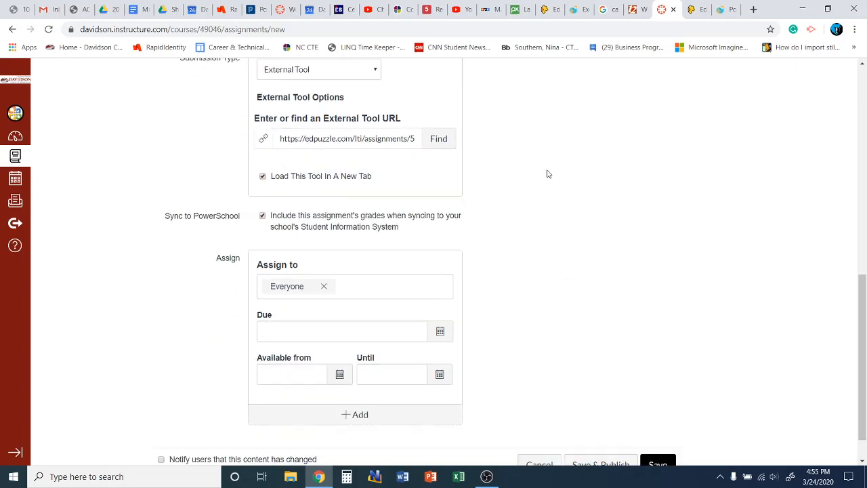
{"action": "scroll", "coordinate": [548, 174], "scroll_direction": "down", "scroll_amount": 1}
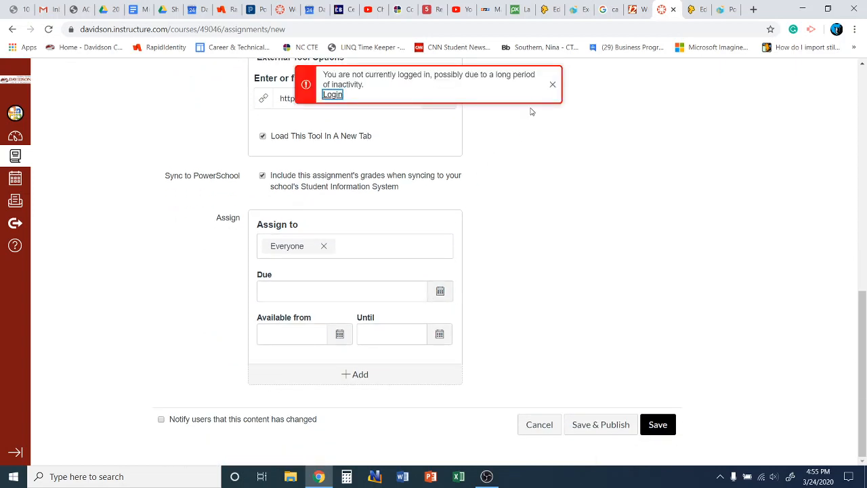
Step: Log back in to NCEdCloud with the account username and the saved password
{"action": "left_click", "coordinate": [332, 95]}
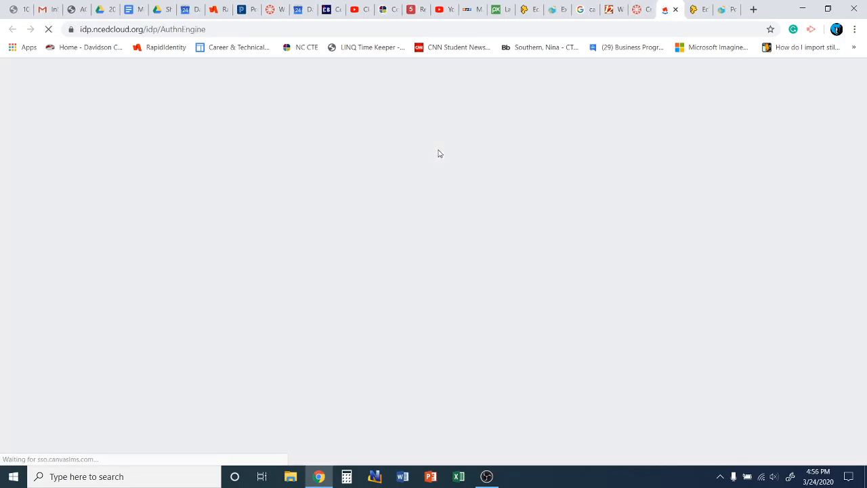
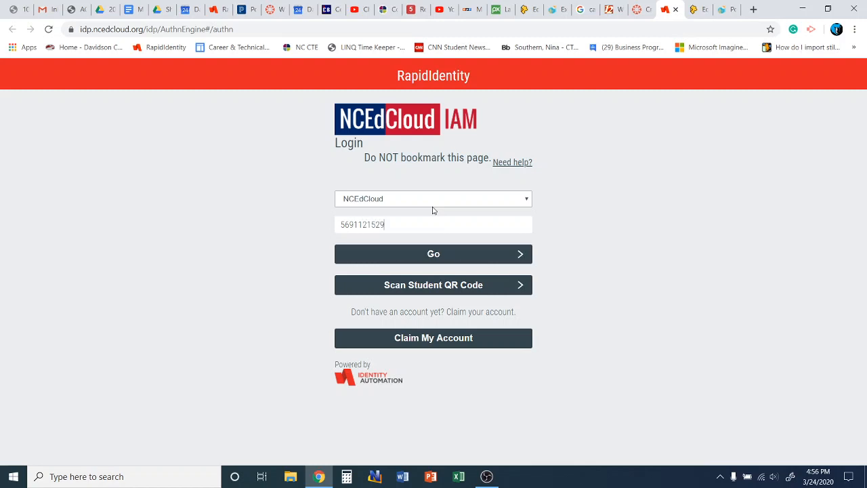
{"action": "key", "text": "Return"}
{"action": "key", "text": "Return"}
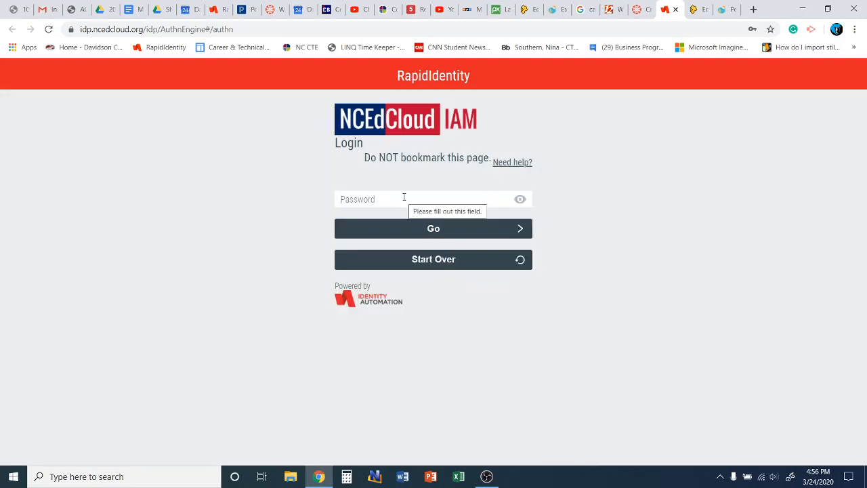
{"action": "left_click", "coordinate": [404, 197]}
{"action": "left_click", "coordinate": [402, 235]}
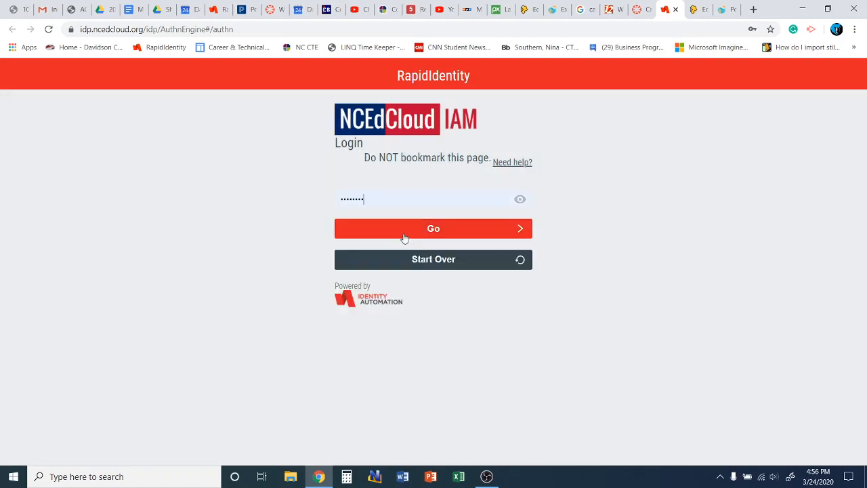
{"action": "left_click", "coordinate": [404, 236]}
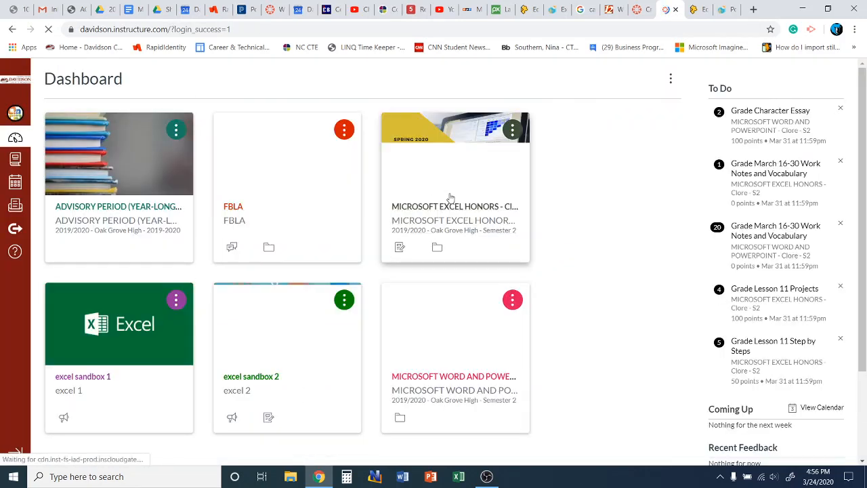
Step: Open the Microsoft Word and PowerPoint course's Assignments list and start a new assignment
{"action": "left_click", "coordinate": [456, 379]}
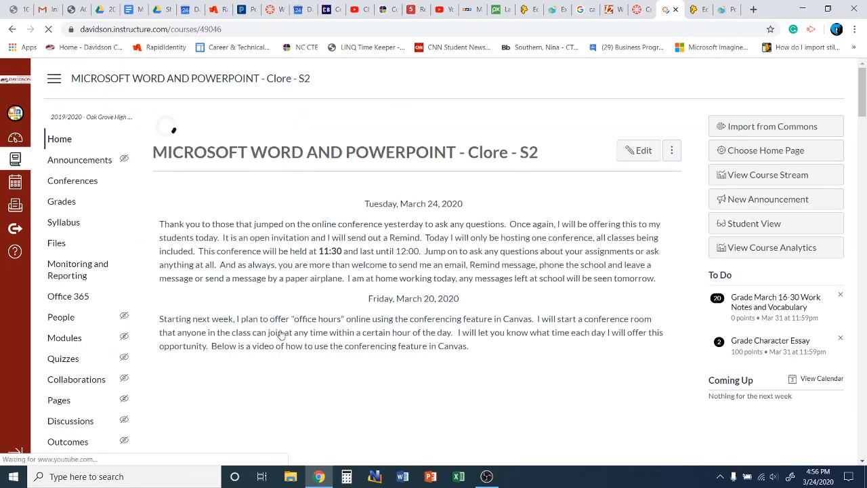
{"action": "scroll", "coordinate": [105, 347], "scroll_direction": "down", "scroll_amount": 1}
{"action": "left_click", "coordinate": [73, 407]}
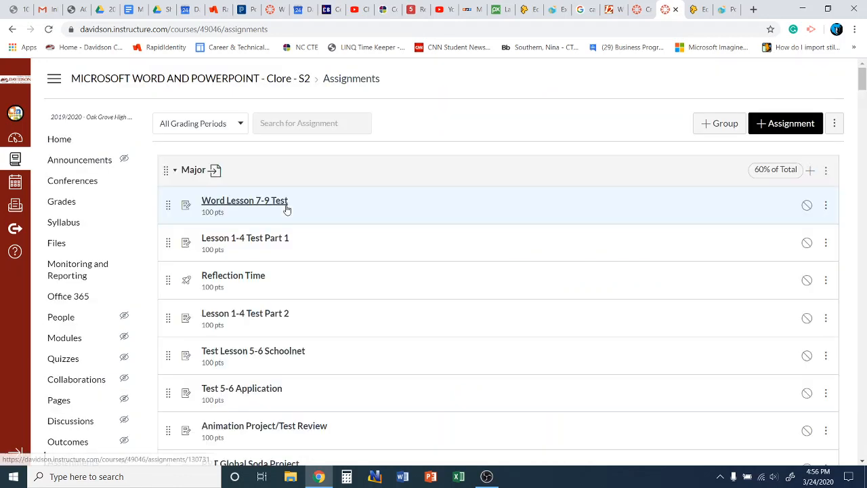
{"action": "scroll", "coordinate": [473, 171], "scroll_direction": "down", "scroll_amount": 1}
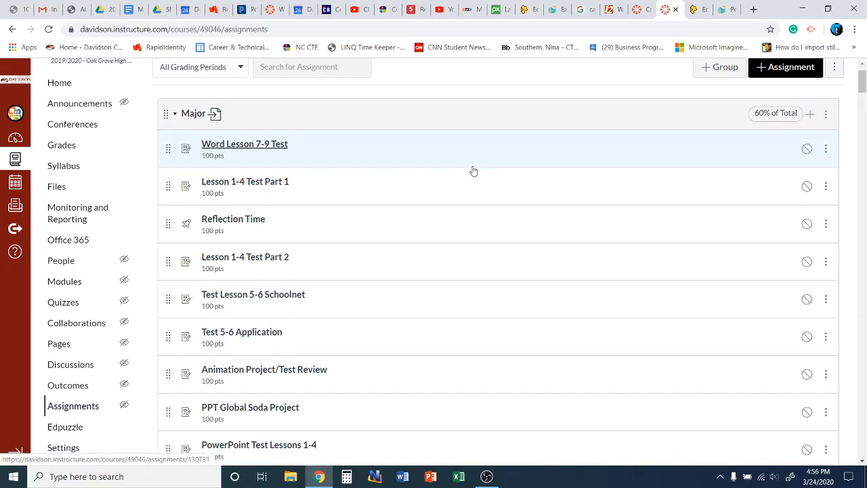
{"action": "scroll", "coordinate": [473, 171], "scroll_direction": "down", "scroll_amount": 5}
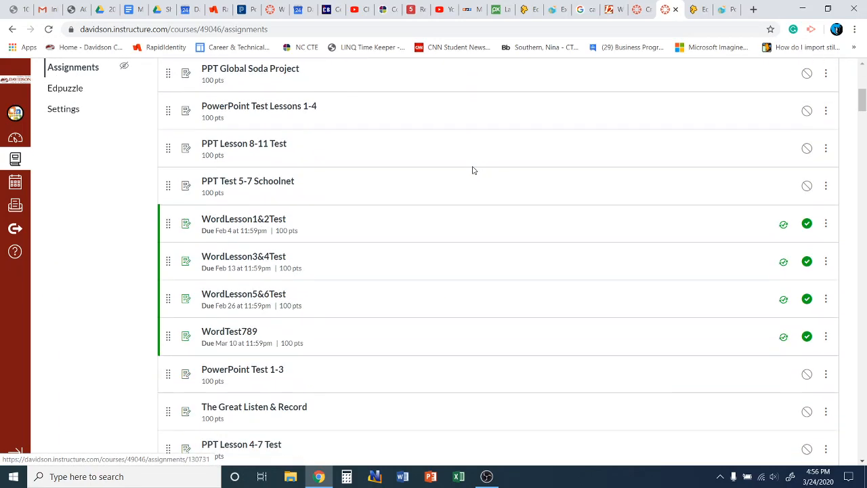
{"action": "scroll", "coordinate": [473, 170], "scroll_direction": "down", "scroll_amount": 3}
{"action": "scroll", "coordinate": [473, 170], "scroll_direction": "up", "scroll_amount": 5}
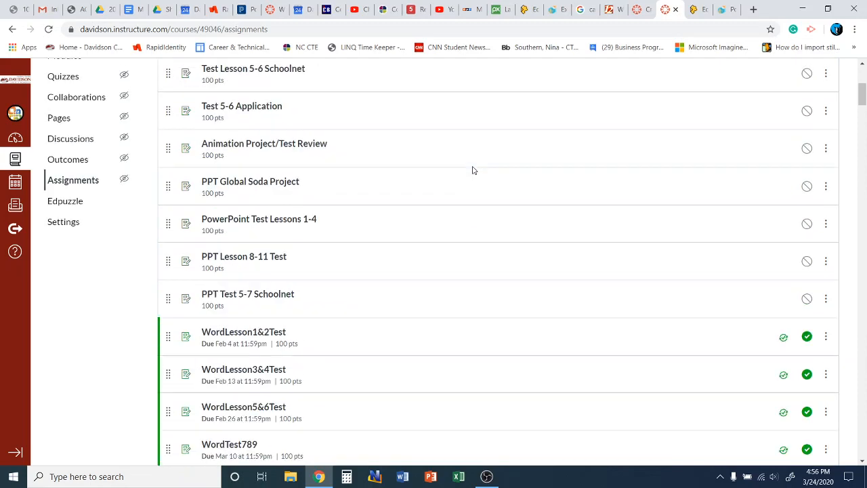
{"action": "scroll", "coordinate": [473, 171], "scroll_direction": "up", "scroll_amount": 4}
{"action": "left_click", "coordinate": [763, 126]}
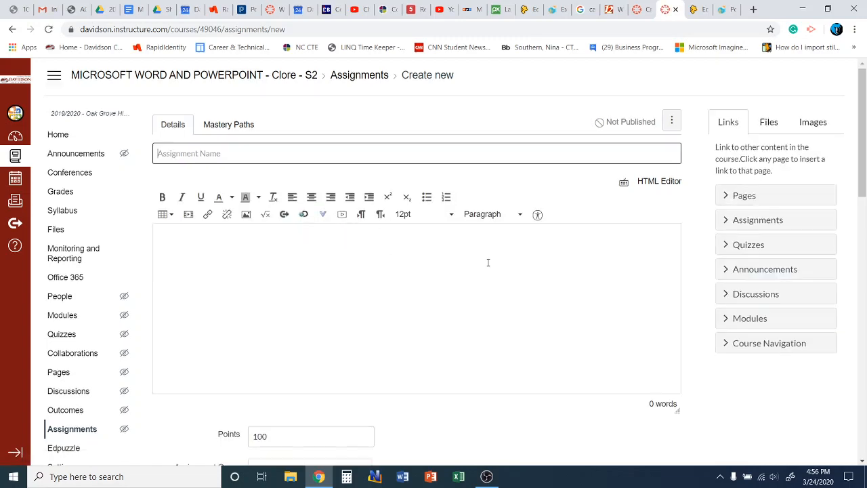
Step: Set the group to Minor and the submission type to External Tool using Edpuzzle
{"action": "scroll", "coordinate": [488, 265], "scroll_direction": "down", "scroll_amount": 4}
{"action": "left_click", "coordinate": [313, 183]}
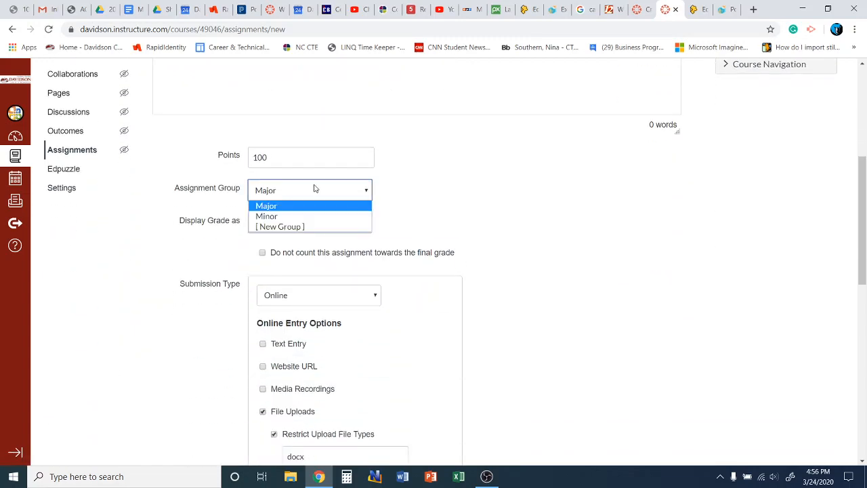
{"action": "left_click", "coordinate": [311, 217]}
{"action": "scroll", "coordinate": [474, 221], "scroll_direction": "down", "scroll_amount": 3}
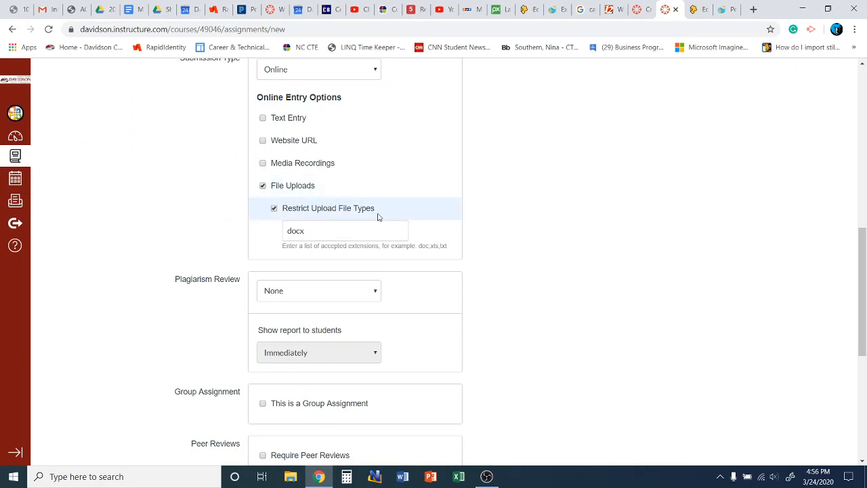
{"action": "left_click", "coordinate": [307, 69]}
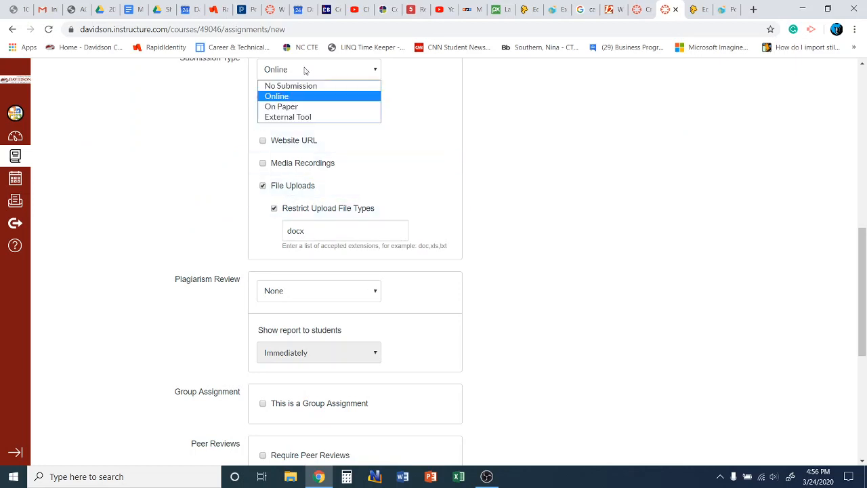
{"action": "left_click", "coordinate": [310, 117]}
{"action": "left_click", "coordinate": [439, 138]}
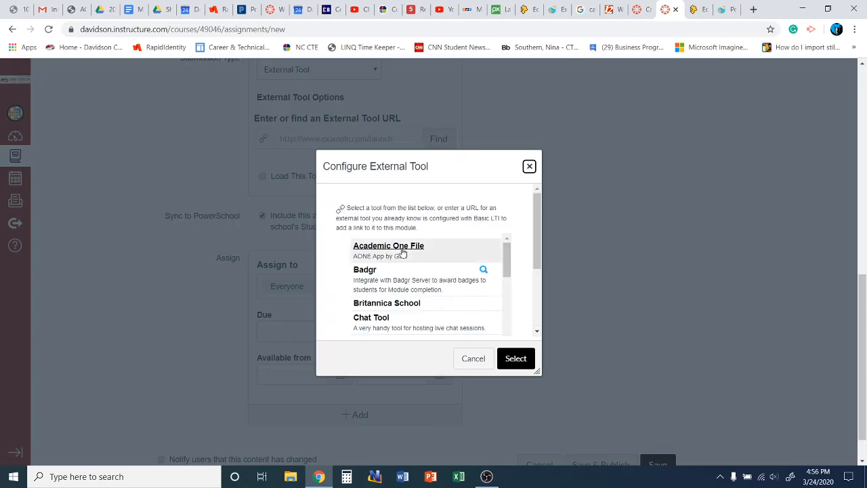
{"action": "scroll", "coordinate": [424, 283], "scroll_direction": "down", "scroll_amount": 5}
{"action": "left_click", "coordinate": [423, 284]}
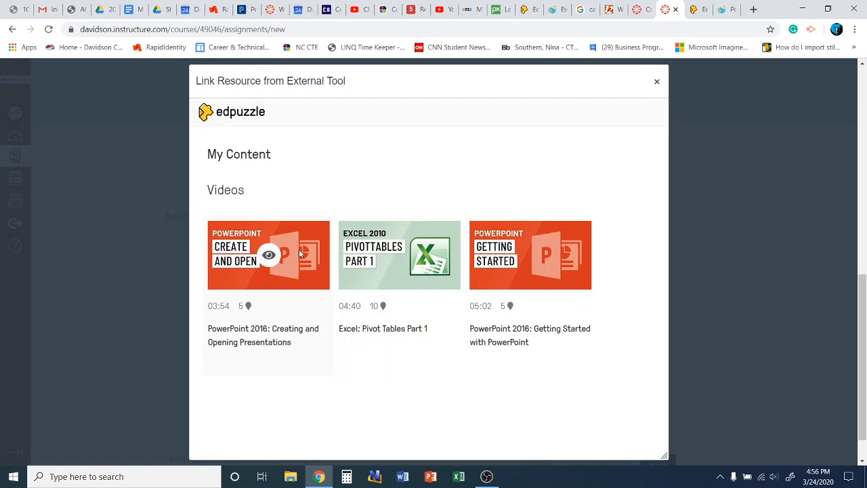
Step: Assign the PowerPoint Creating and Opening Presentations video with captions on and select its link
{"action": "left_click", "coordinate": [268, 255]}
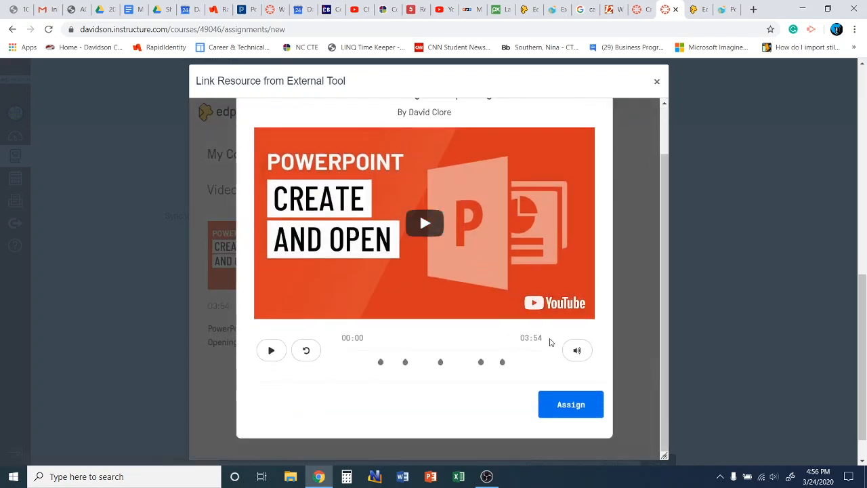
{"action": "left_click", "coordinate": [562, 409]}
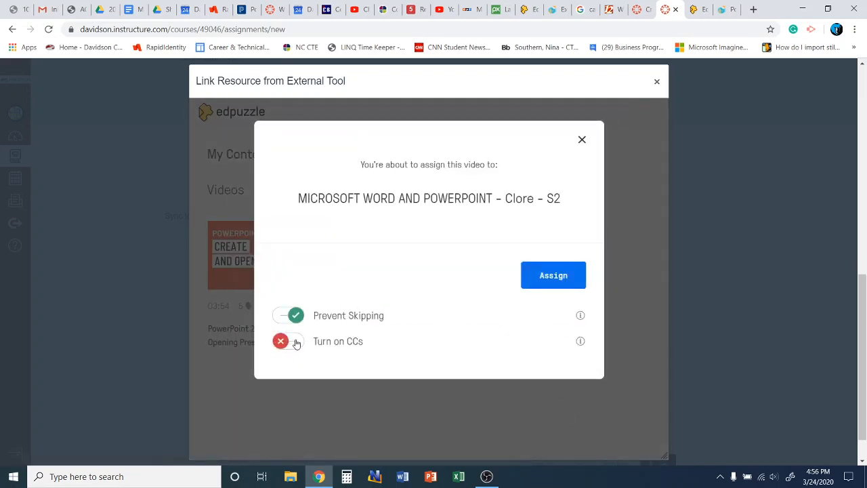
{"action": "left_click", "coordinate": [296, 344]}
{"action": "left_click", "coordinate": [554, 284]}
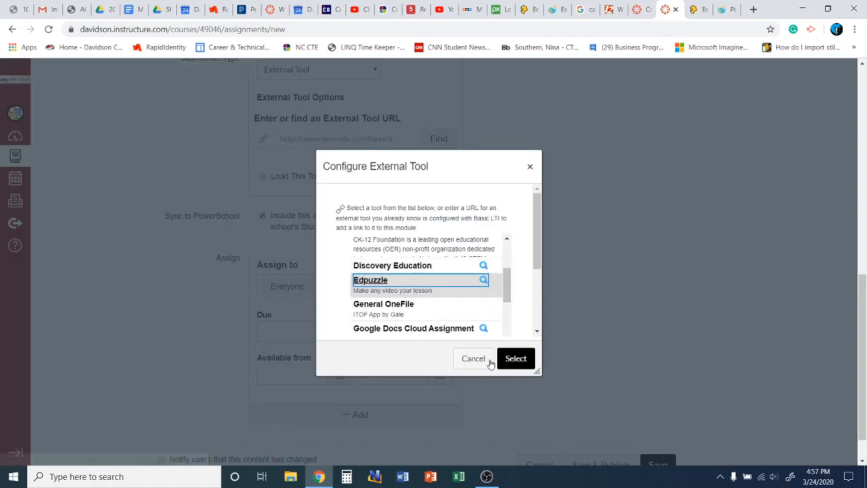
{"action": "left_click", "coordinate": [516, 358]}
{"action": "scroll", "coordinate": [538, 265], "scroll_direction": "down", "scroll_amount": 1}
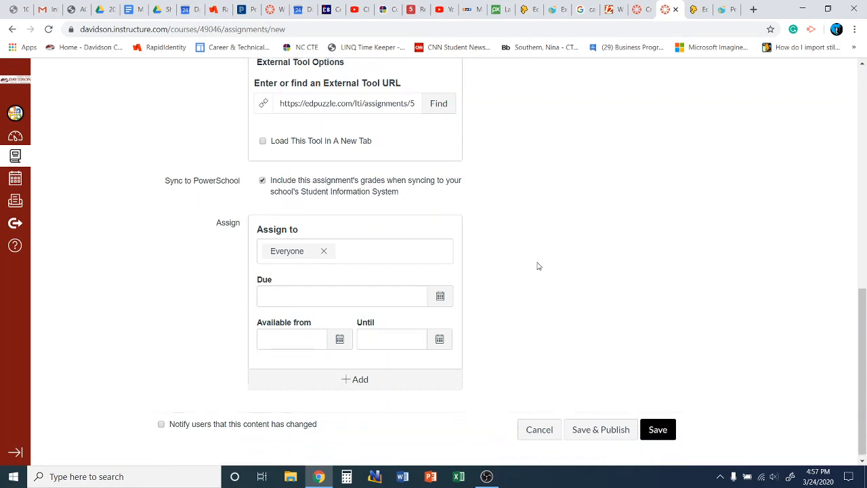
Step: Set the assignment's due date to April 3, 2020
{"action": "left_click", "coordinate": [440, 291]}
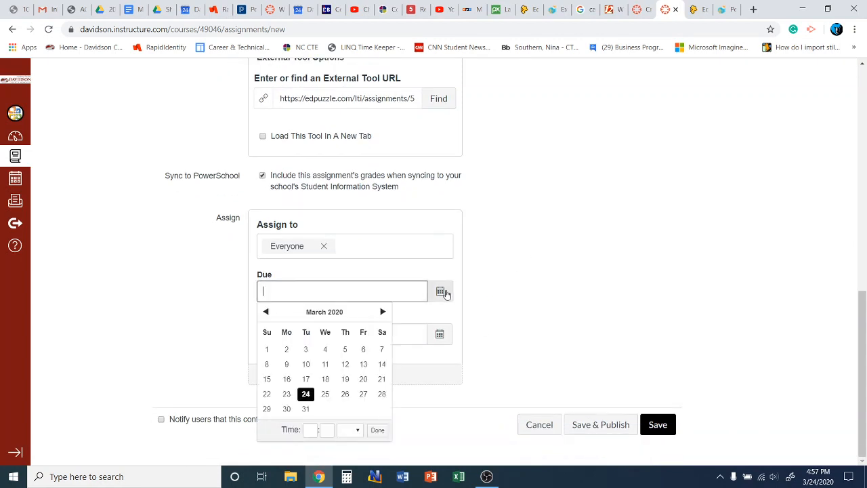
{"action": "left_click", "coordinate": [383, 313]}
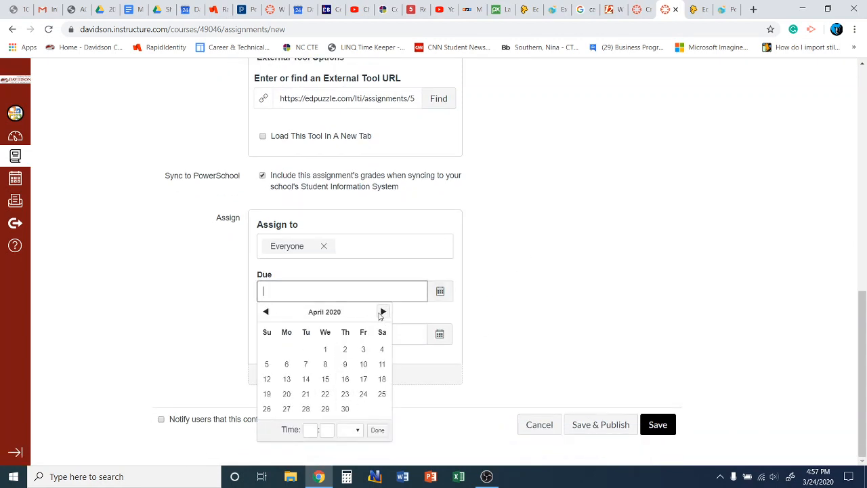
{"action": "left_click", "coordinate": [363, 349]}
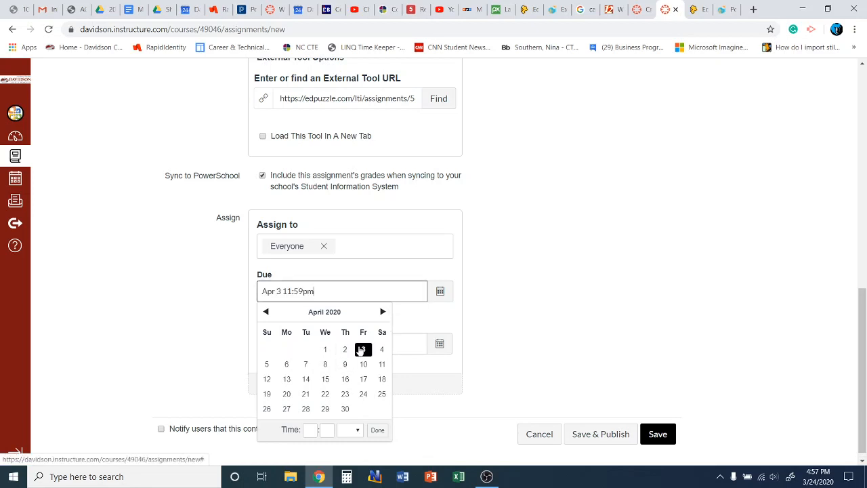
{"action": "left_click", "coordinate": [568, 308]}
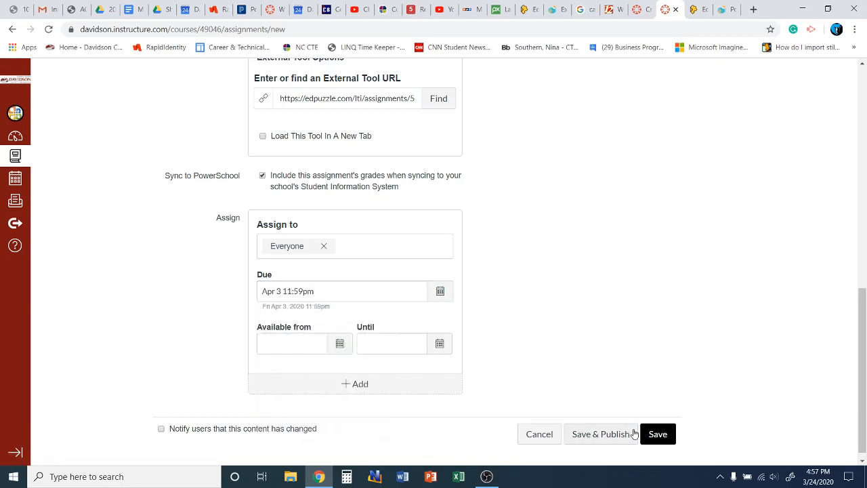
Step: Name the assignment 'EdPuzzle Creating Presentation' and save it
{"action": "left_click", "coordinate": [661, 436]}
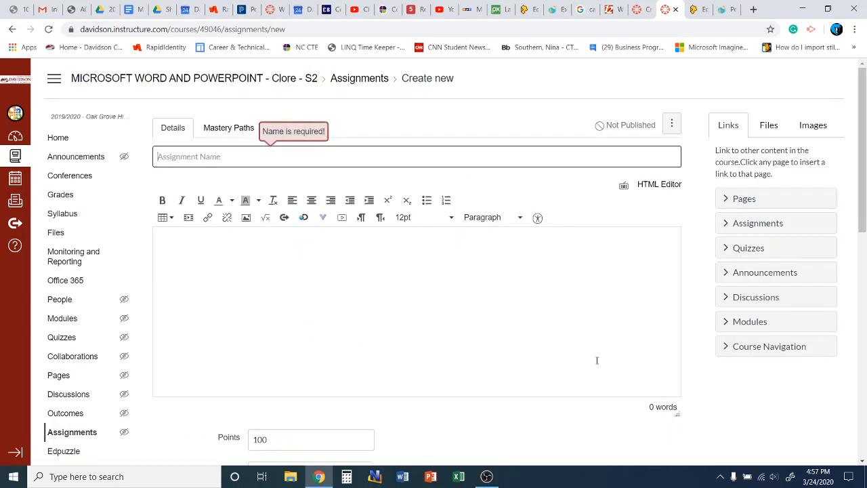
{"action": "left_click", "coordinate": [163, 156]}
{"action": "type", "text": "EdPuzzle Creating Presentation"}
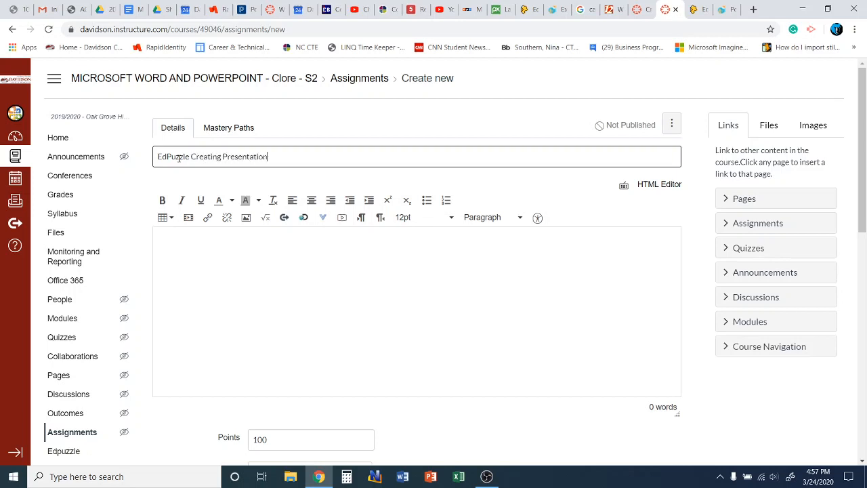
{"action": "scroll", "coordinate": [603, 237], "scroll_direction": "down", "scroll_amount": 8}
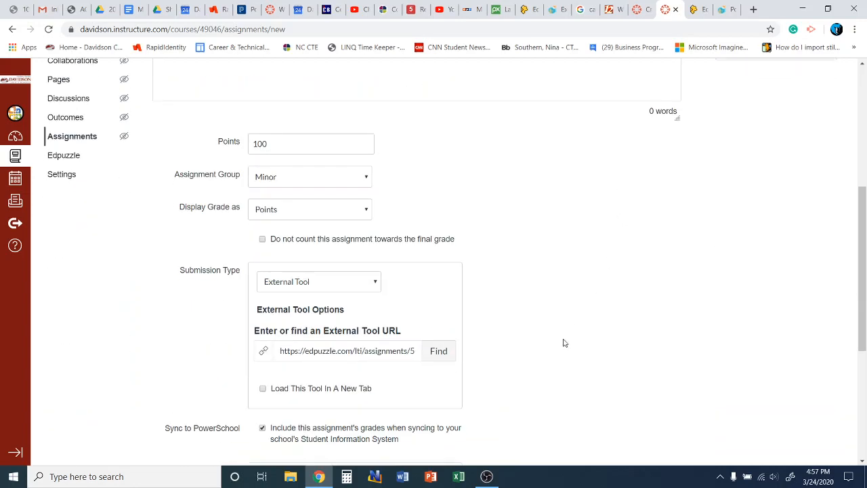
{"action": "left_click", "coordinate": [656, 425]}
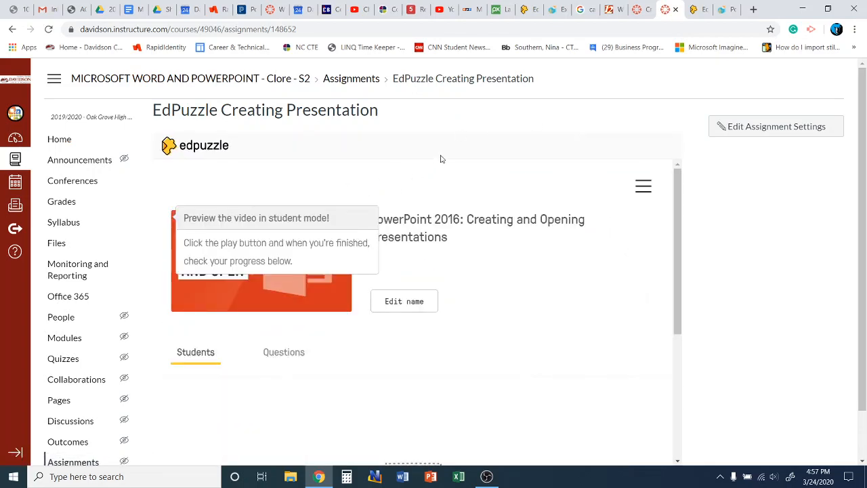
{"action": "scroll", "coordinate": [477, 210], "scroll_direction": "down", "scroll_amount": 1}
{"action": "scroll", "coordinate": [477, 209], "scroll_direction": "up", "scroll_amount": 1}
{"action": "scroll", "coordinate": [481, 210], "scroll_direction": "down", "scroll_amount": 2}
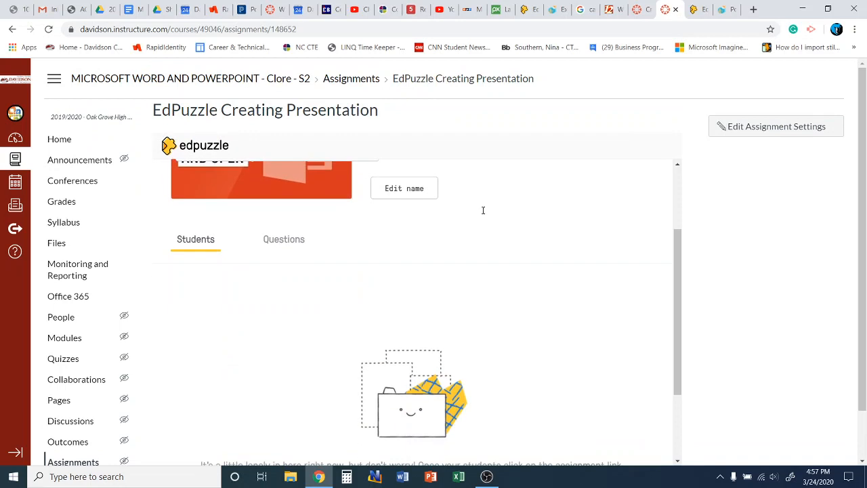
{"action": "scroll", "coordinate": [484, 210], "scroll_direction": "down", "scroll_amount": 2}
{"action": "scroll", "coordinate": [486, 209], "scroll_direction": "up", "scroll_amount": 4}
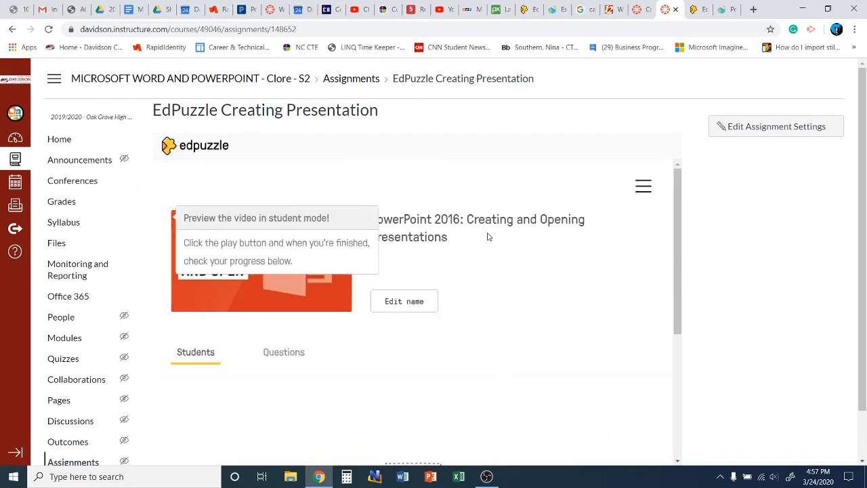
{"action": "scroll", "coordinate": [488, 237], "scroll_direction": "down", "scroll_amount": 4}
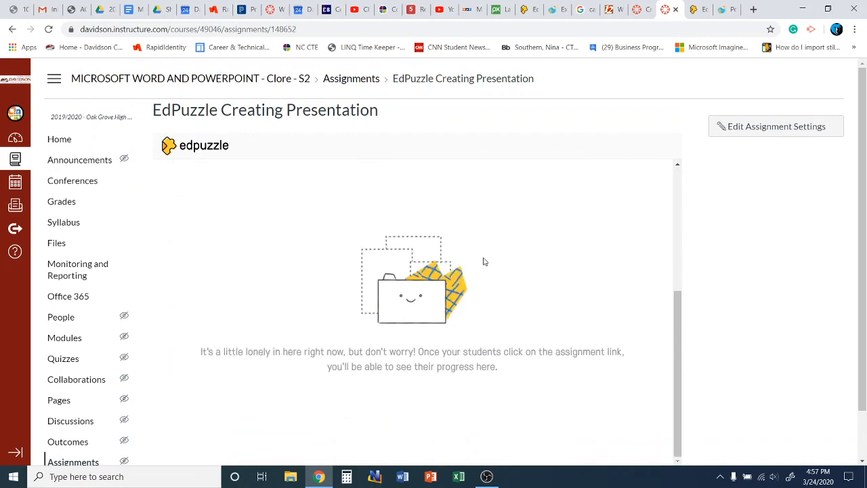
{"action": "scroll", "coordinate": [484, 262], "scroll_direction": "up", "scroll_amount": 4}
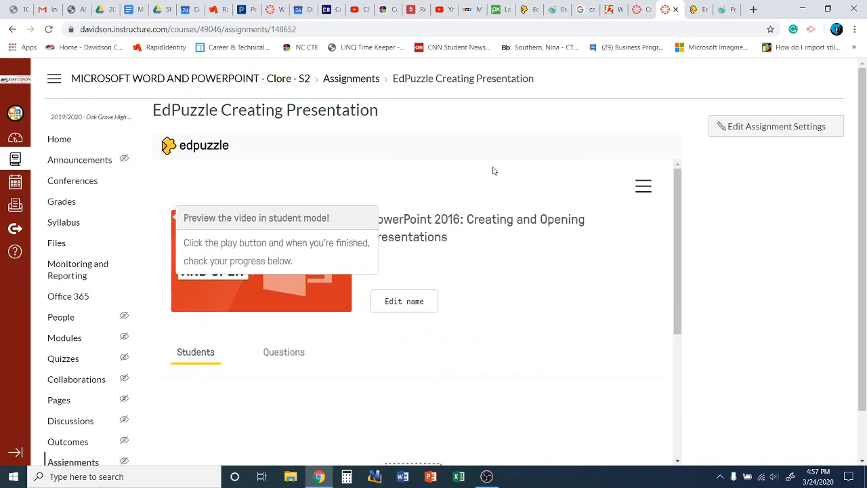